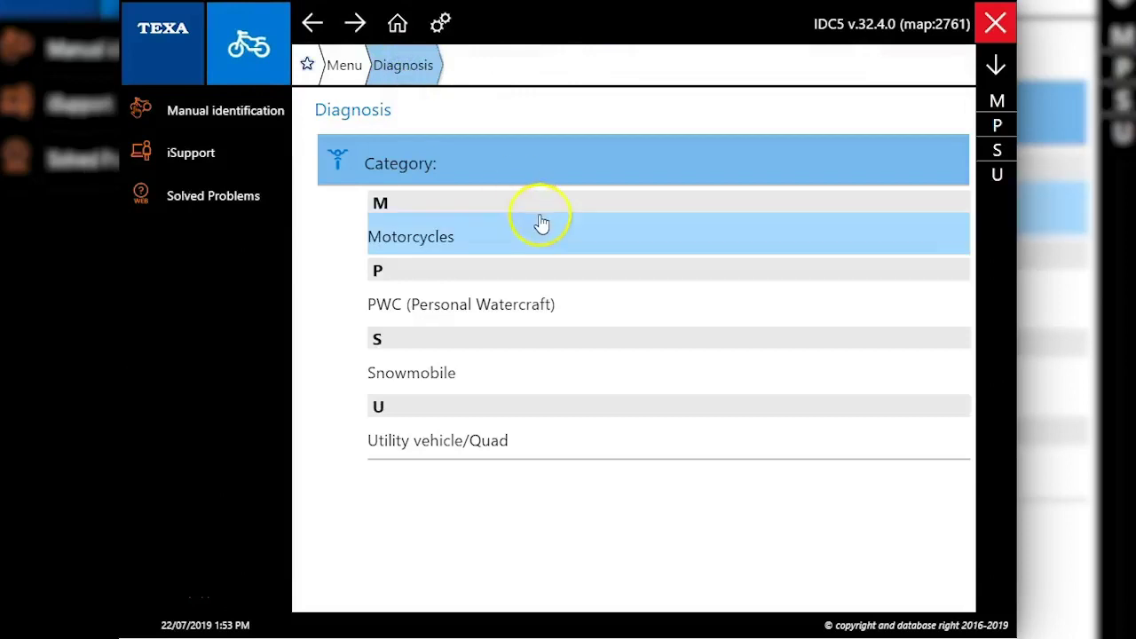
- Choose KAWASAKI as the motorcycle make and scroll the model list to the V models
{"action": "left_click", "coordinate": [541, 223]}
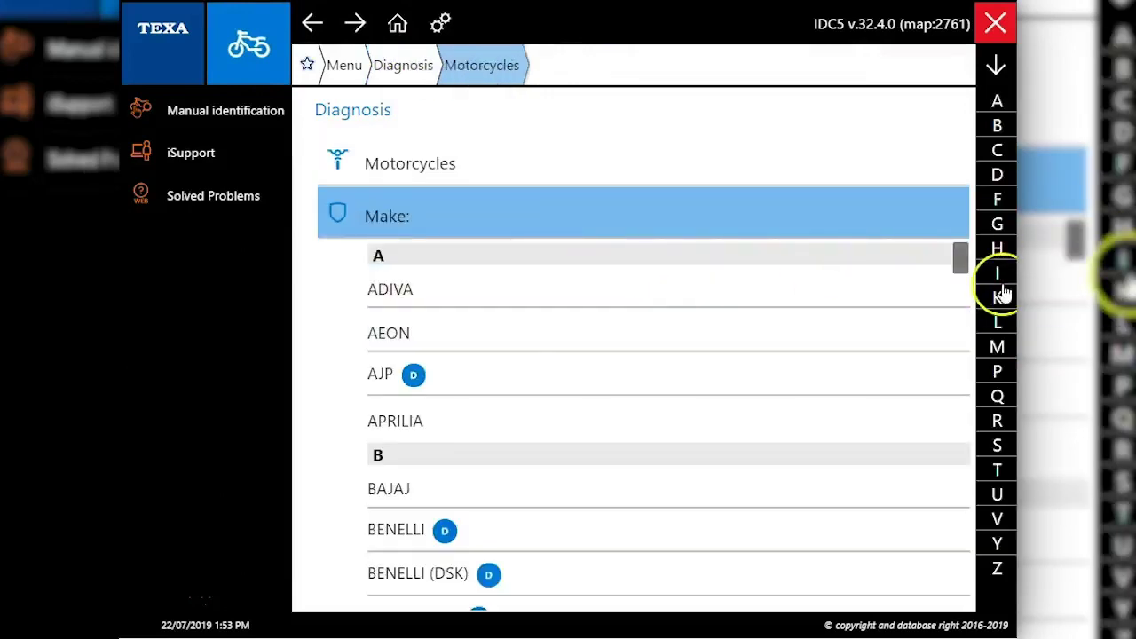
{"action": "left_click", "coordinate": [998, 295]}
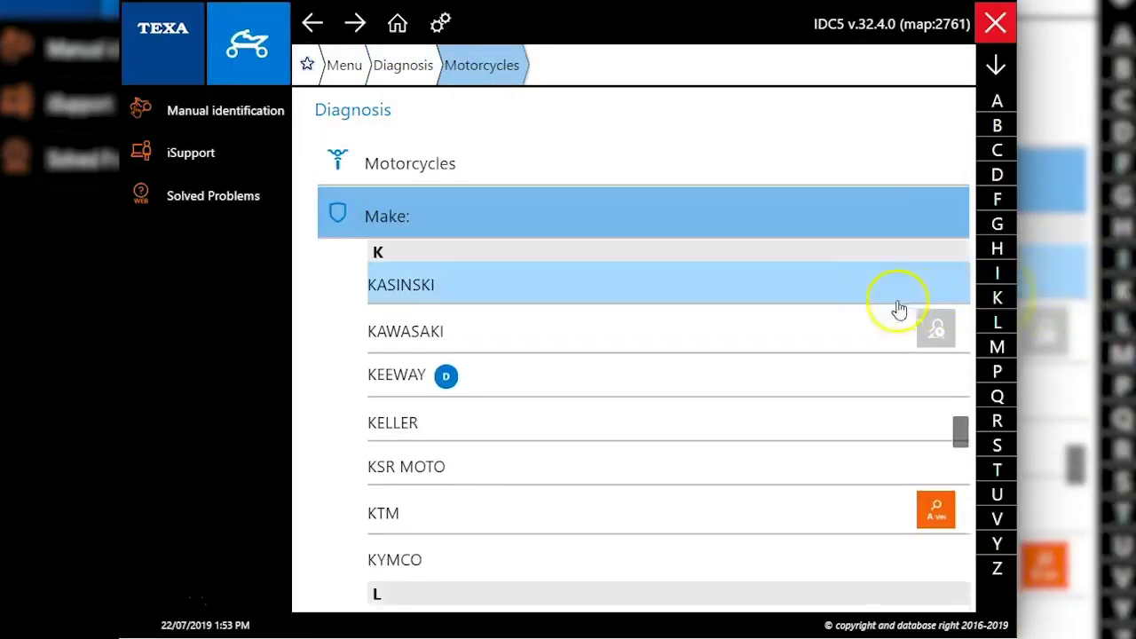
{"action": "left_click", "coordinate": [855, 317]}
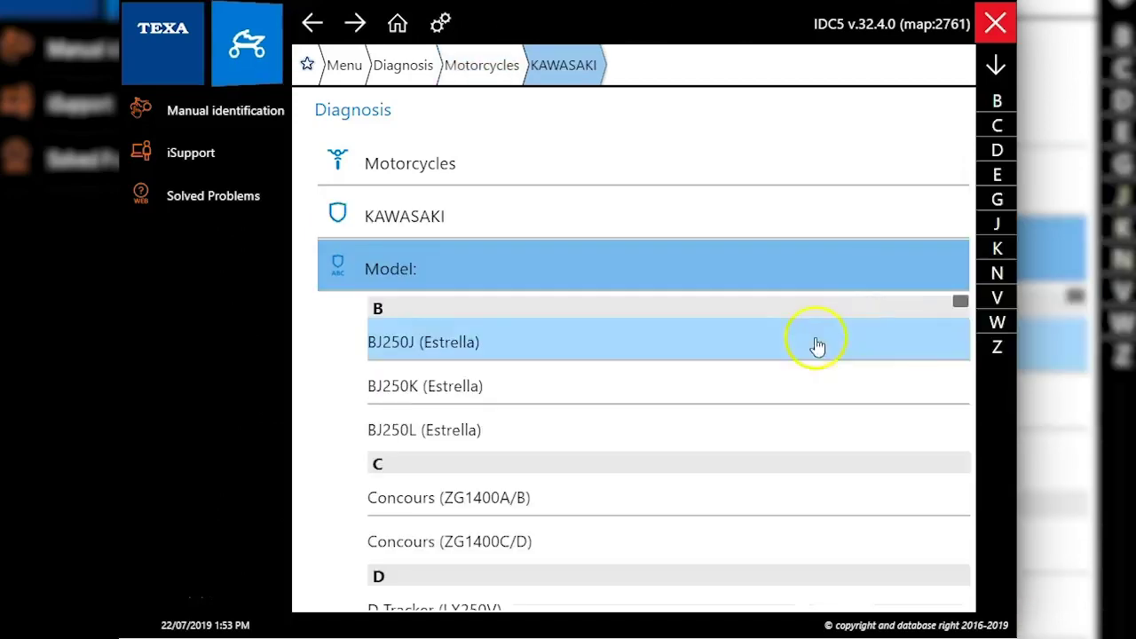
{"action": "left_click", "coordinate": [995, 300]}
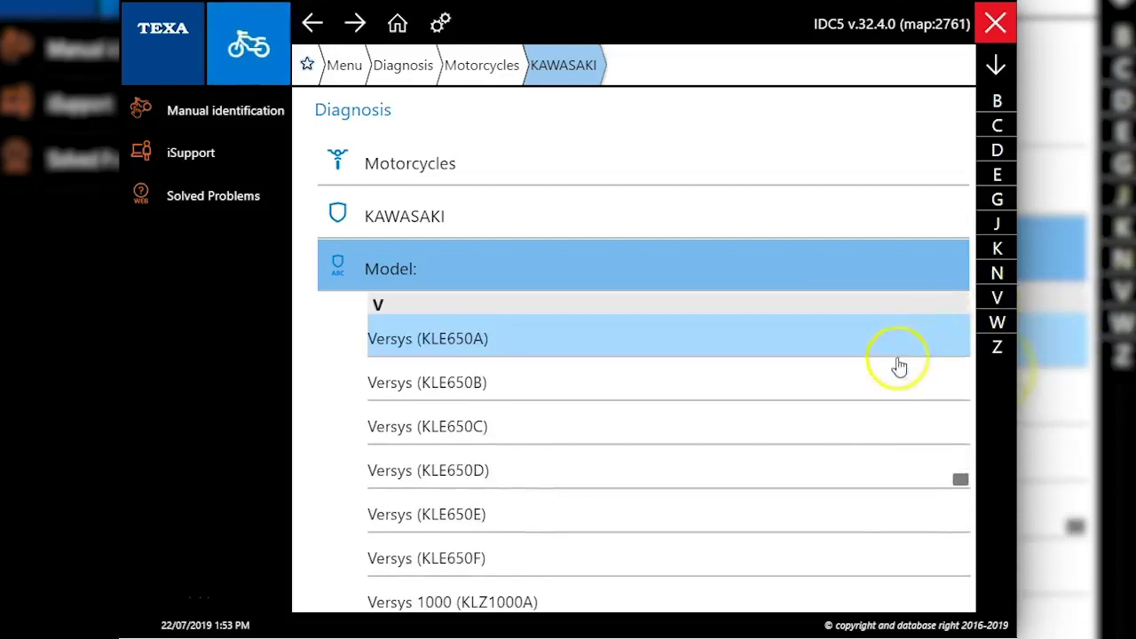
{"action": "mouse_move", "coordinate": [955, 482]}
{"action": "left_mouse_down"}
{"action": "mouse_move", "coordinate": [958, 520]}
{"action": "mouse_move", "coordinate": [957, 502]}
{"action": "left_mouse_up"}
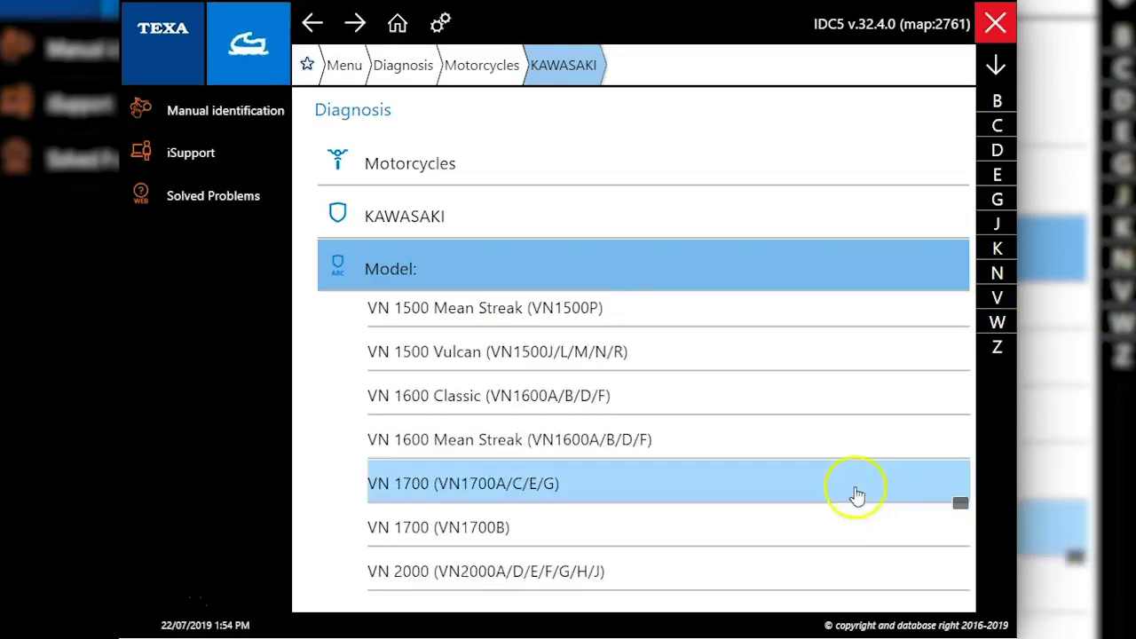
- Pick VN 1600 Classic, start the Denso Fi petrol injection self-diagnosis, and check its connection information
{"action": "left_click", "coordinate": [655, 397]}
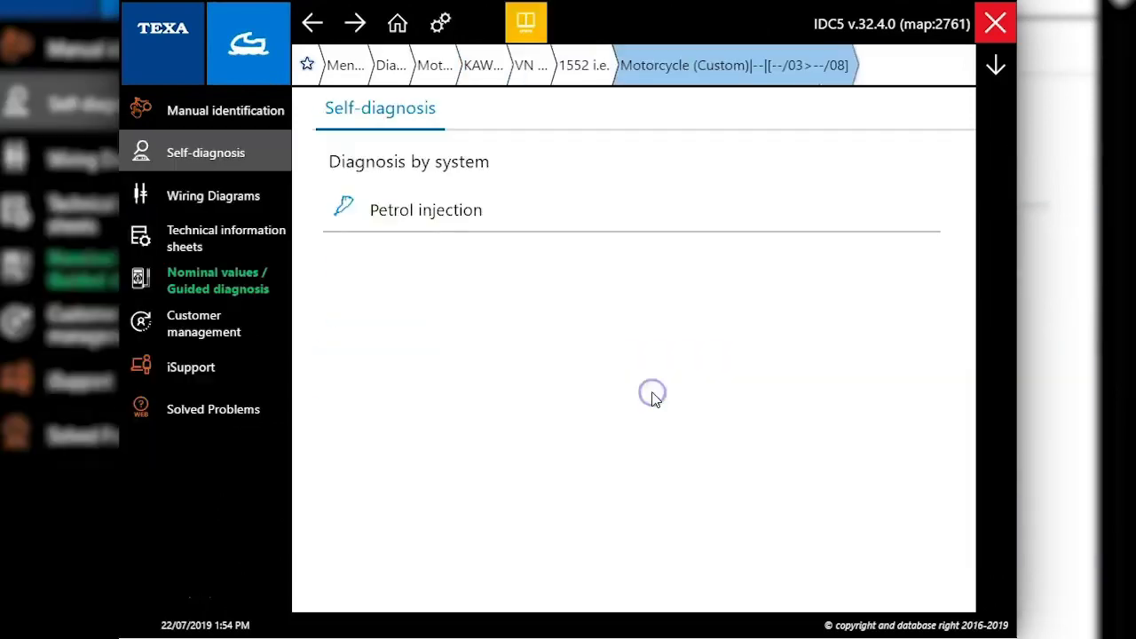
{"action": "left_click", "coordinate": [665, 217]}
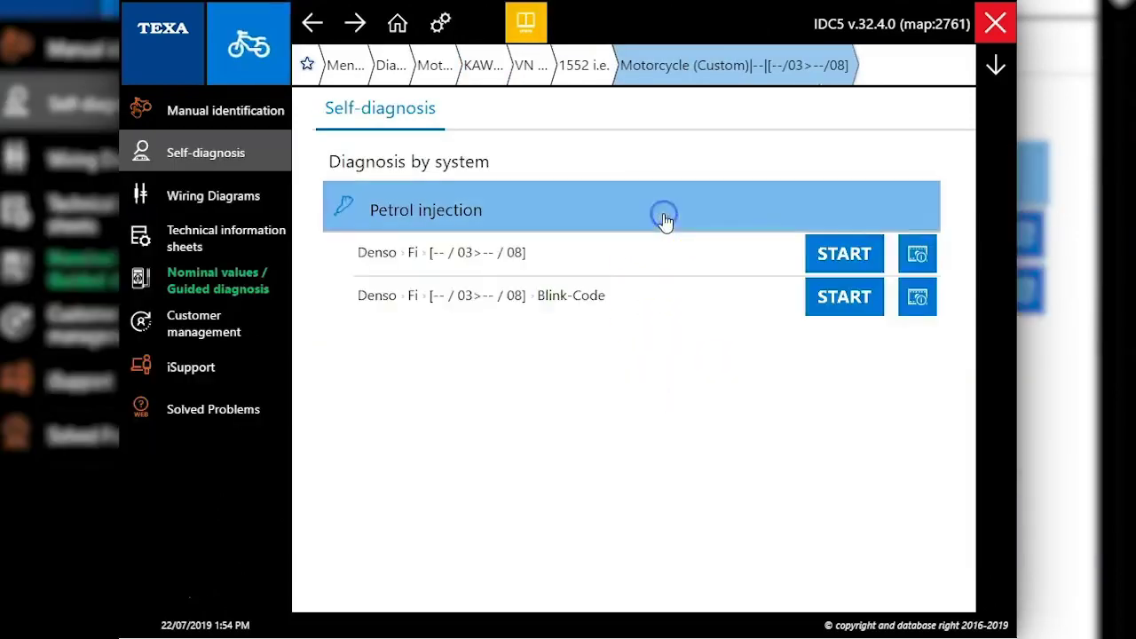
{"action": "left_click", "coordinate": [847, 266]}
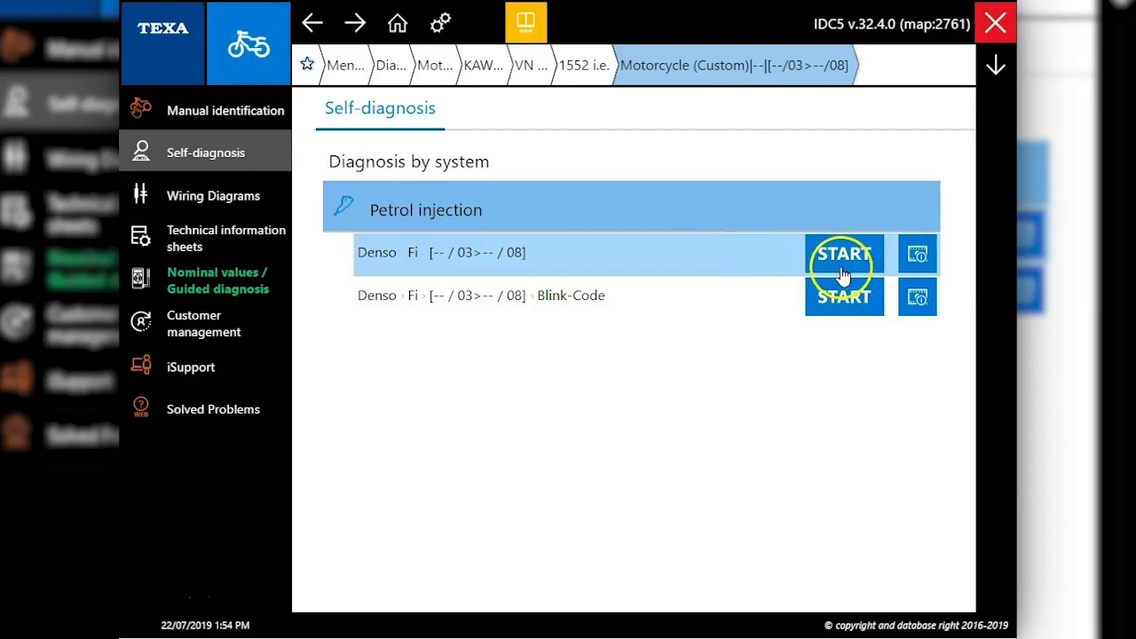
{"action": "left_click", "coordinate": [917, 255]}
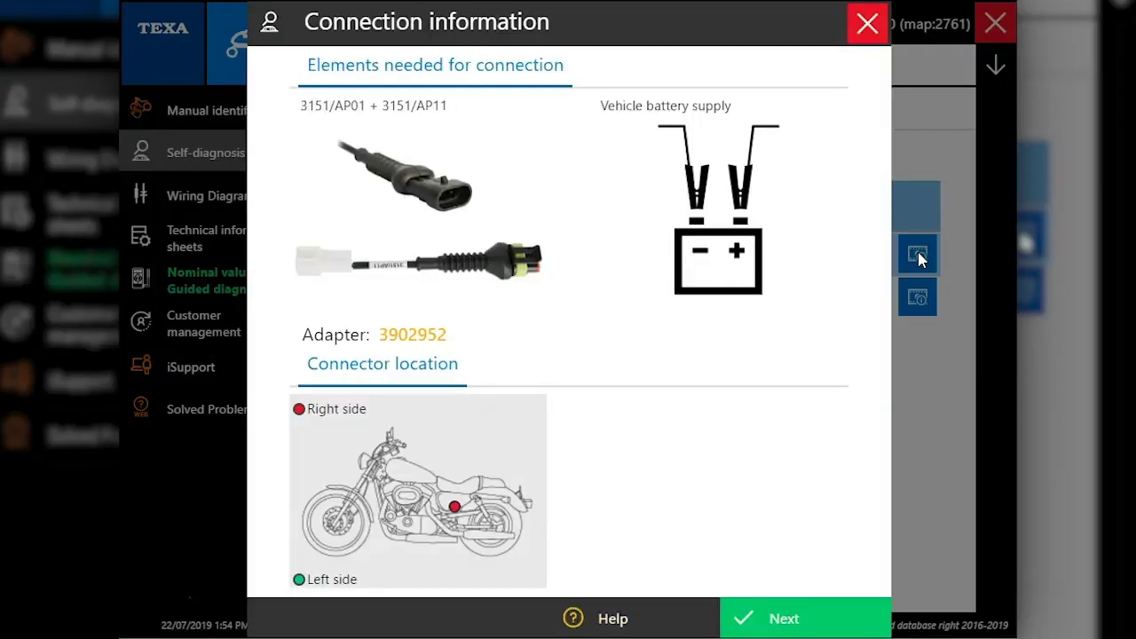
{"action": "left_click", "coordinate": [785, 617]}
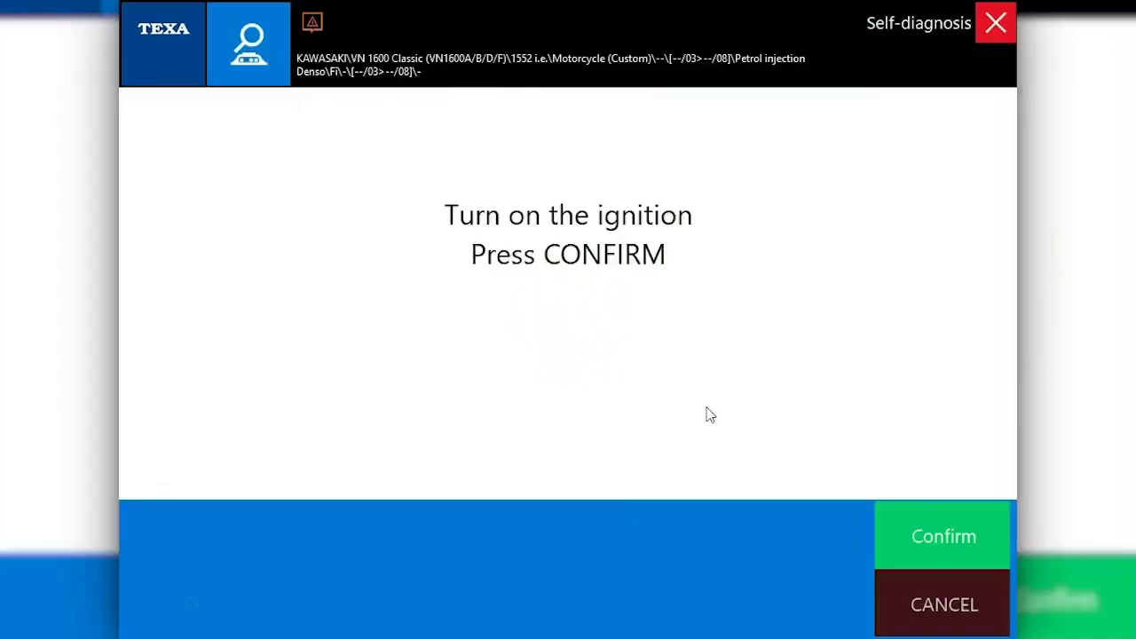
- Confirm the ignition is on, then plot Engine rpm and Throttle angle as live graphs
{"action": "left_click", "coordinate": [954, 537]}
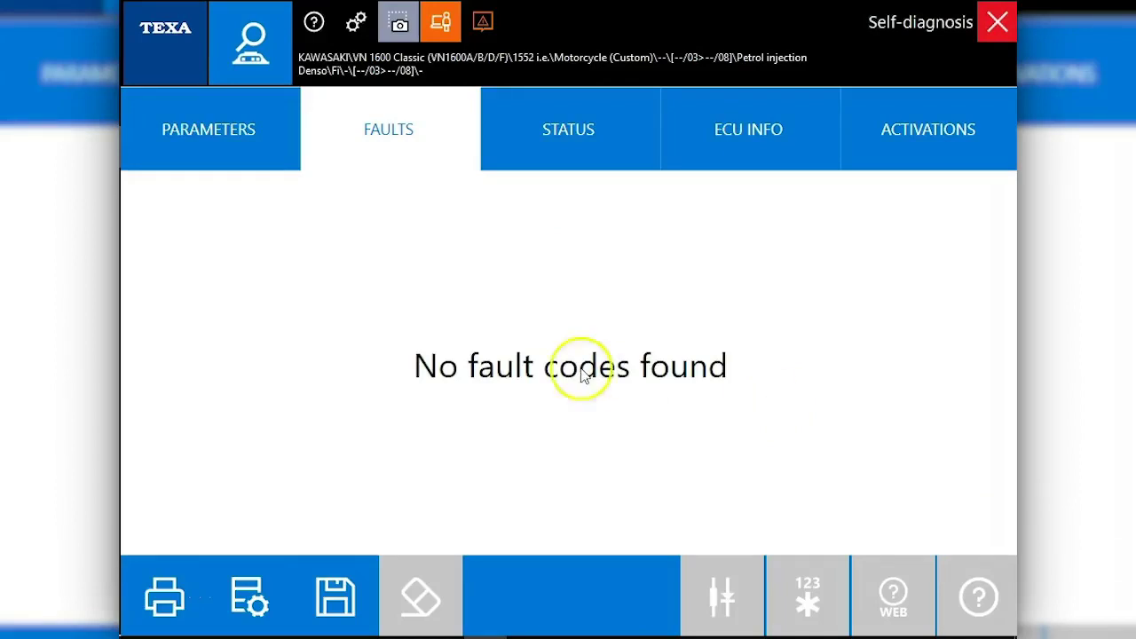
{"action": "left_click", "coordinate": [211, 153]}
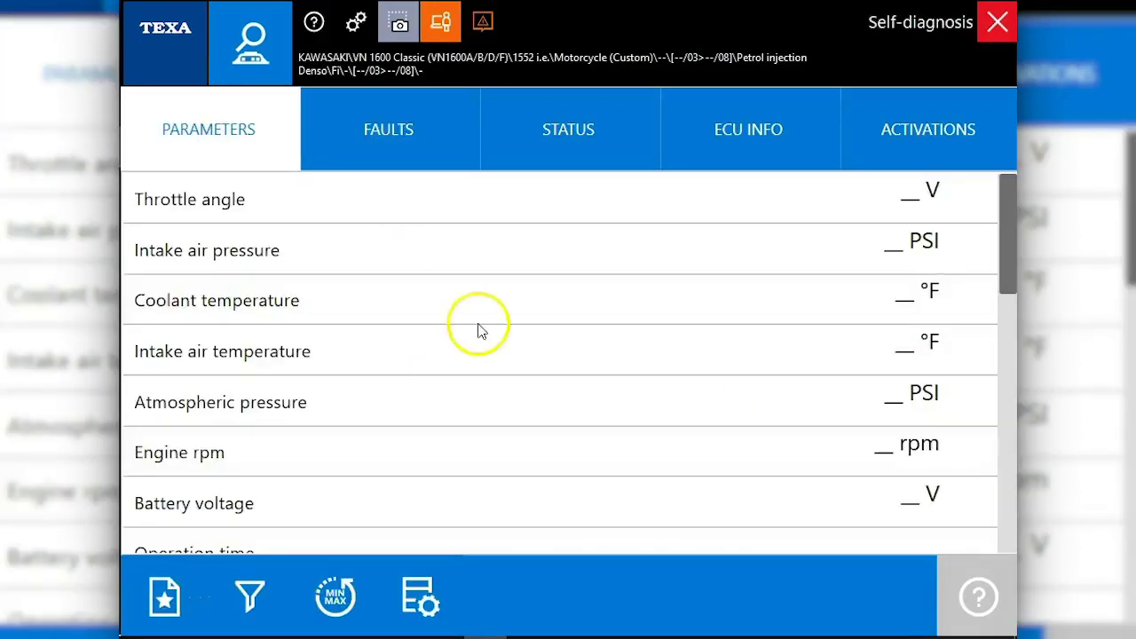
{"action": "left_click", "coordinate": [751, 210]}
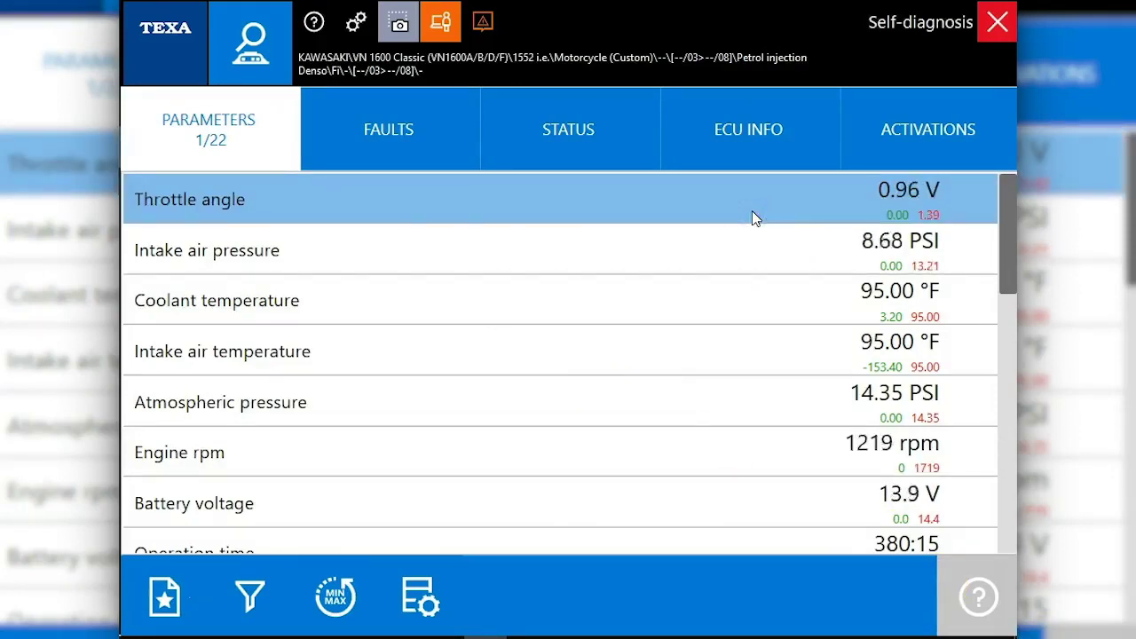
{"action": "left_click", "coordinate": [759, 479]}
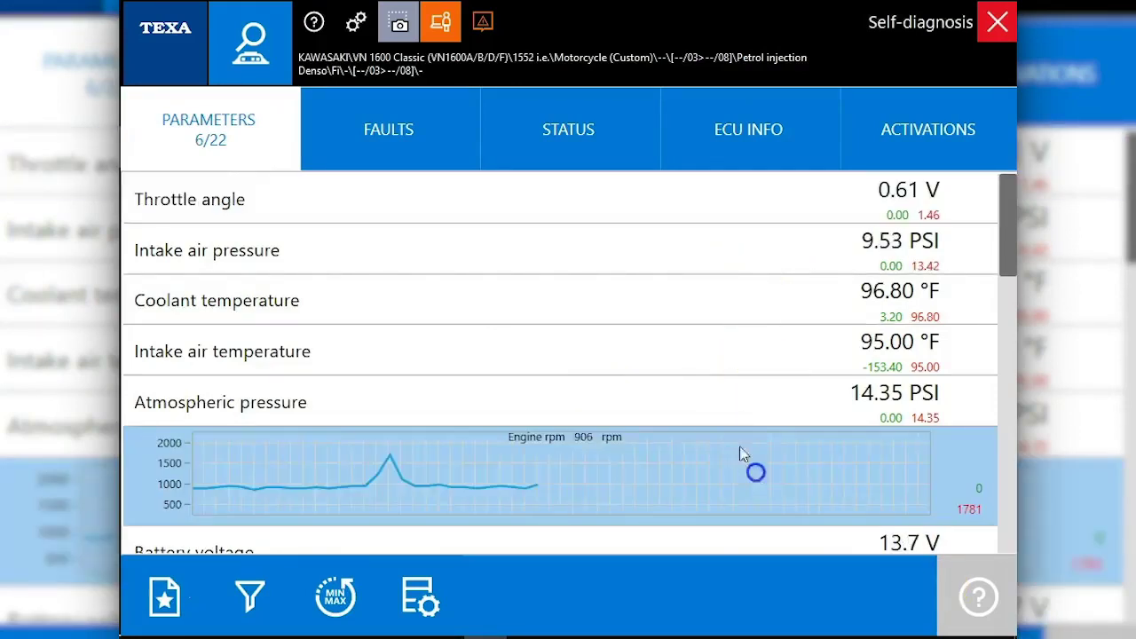
{"action": "left_click", "coordinate": [654, 224]}
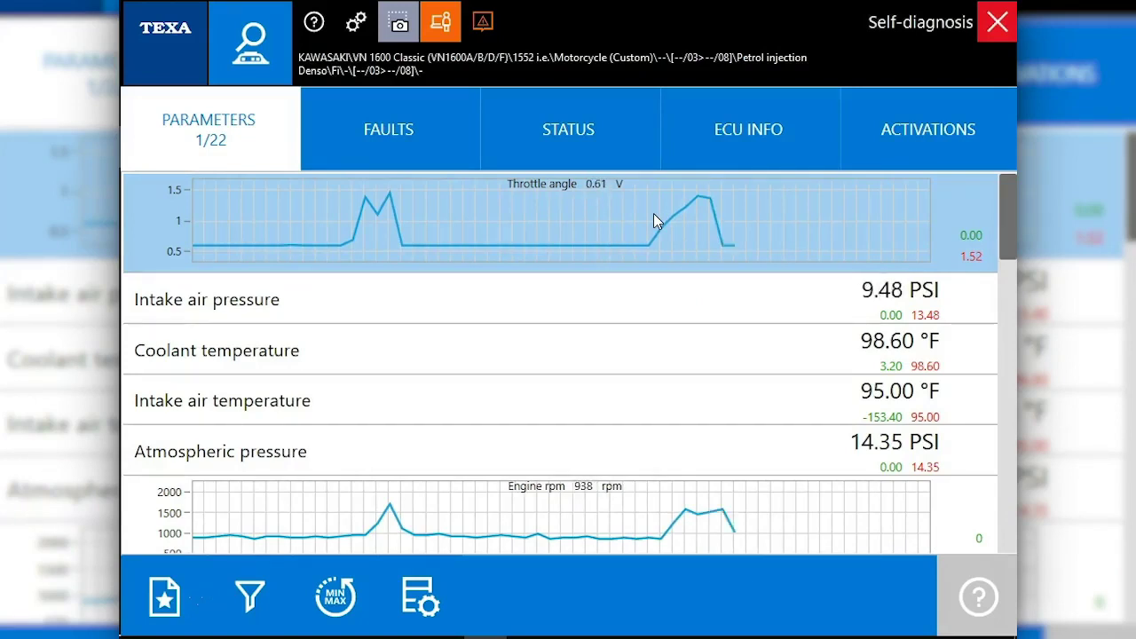
- Collapse both graphs and review battery voltage, throttle sensor, intake air and coolant temperature
{"action": "left_click", "coordinate": [653, 214]}
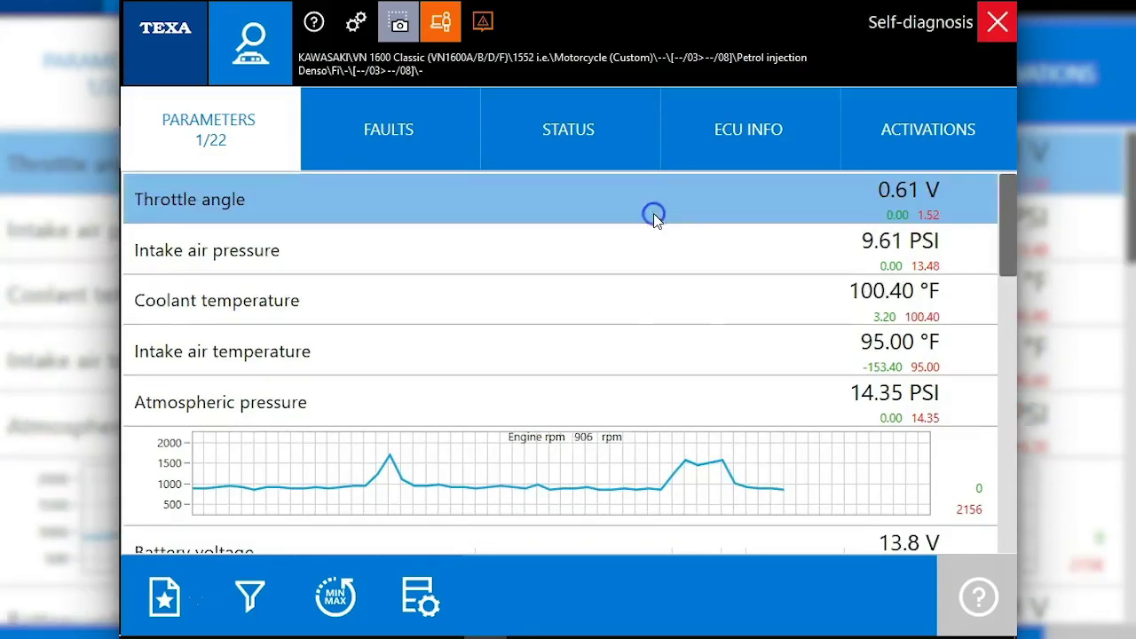
{"action": "left_click", "coordinate": [678, 446]}
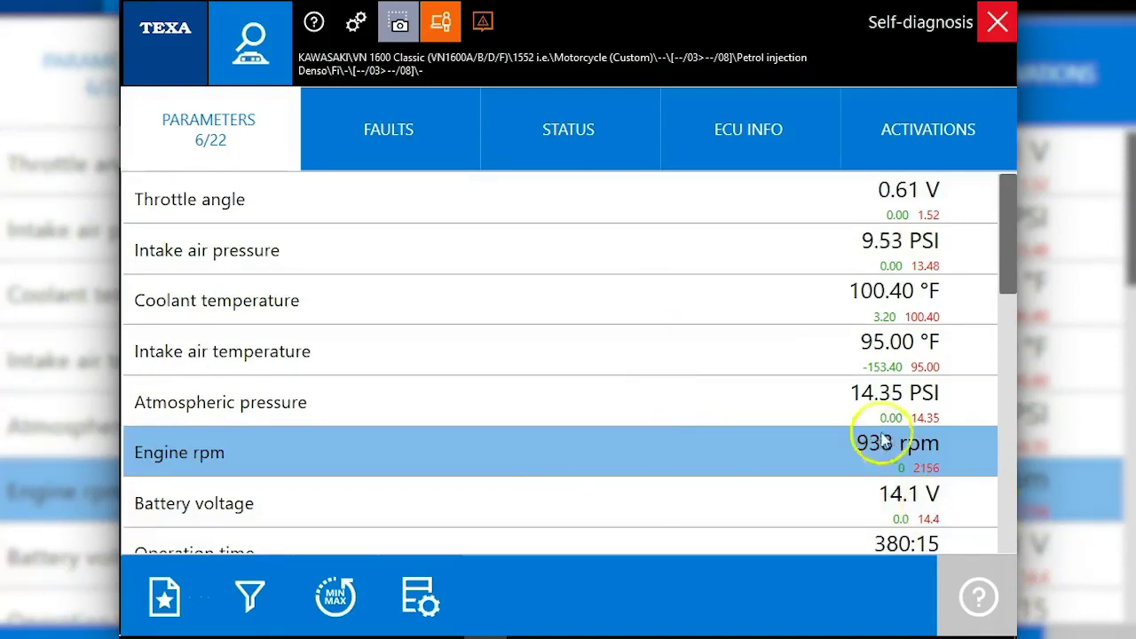
{"action": "key", "text": "Down"}
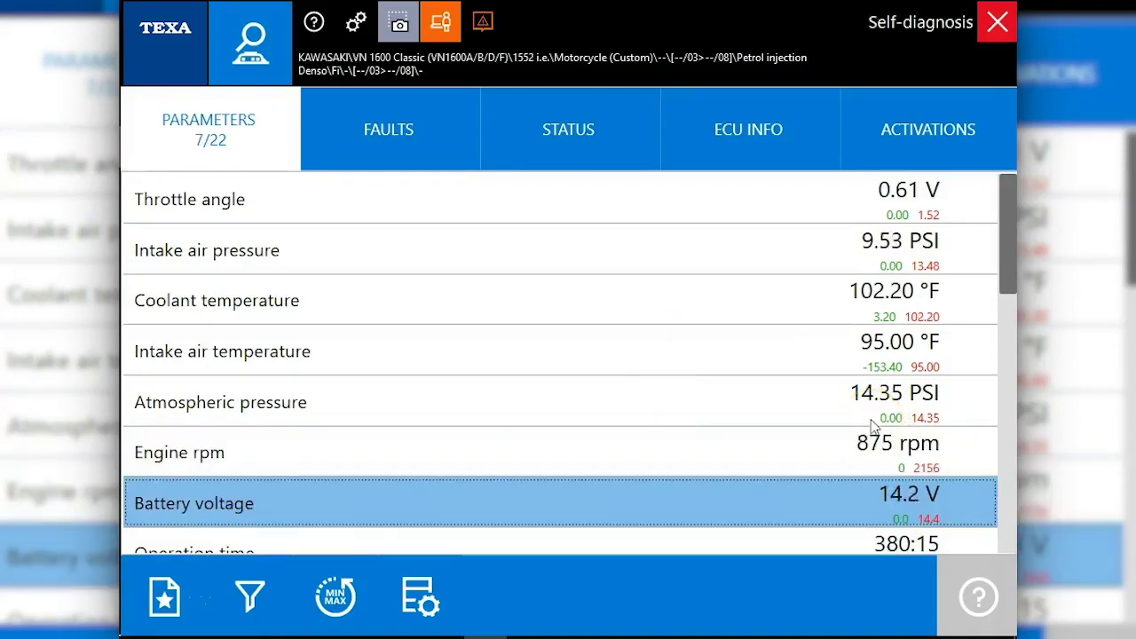
{"action": "key", "text": "Down"}
{"action": "key", "text": "Down"}
{"action": "key", "text": "Down"}
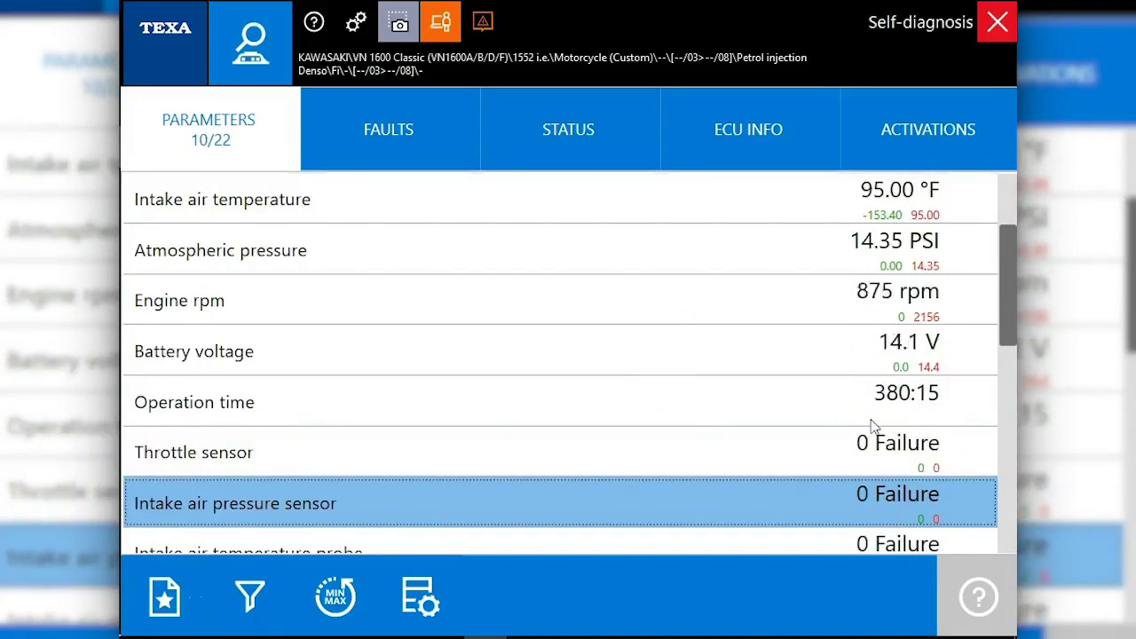
{"action": "key", "text": "Down"}
{"action": "key", "text": "Down"}
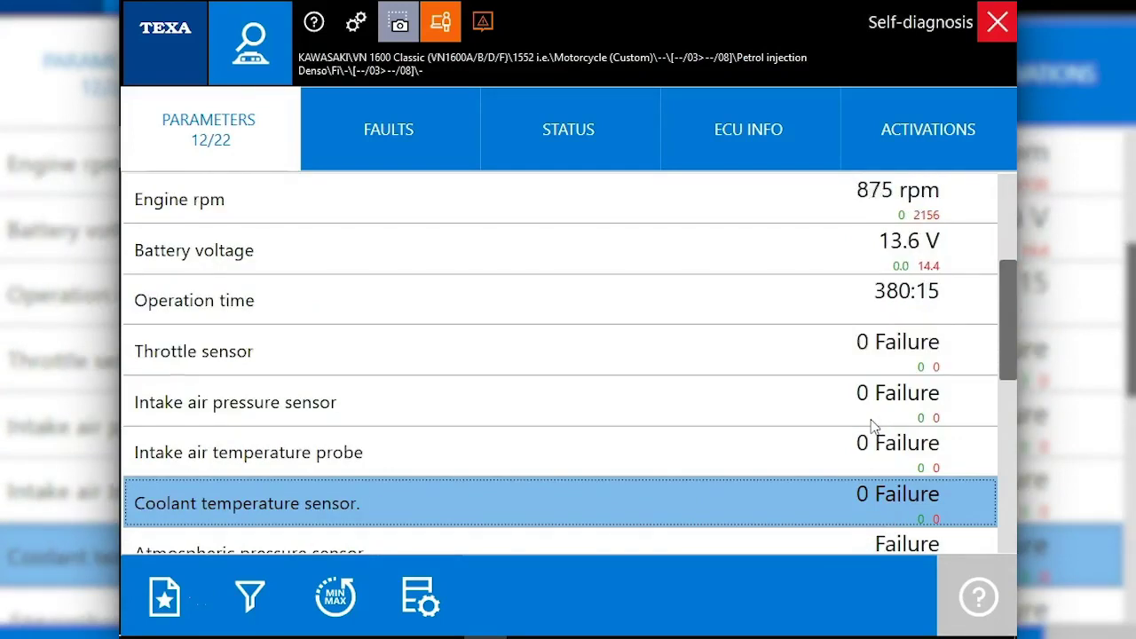
- Check the fuel pump 1 and injector failure counts, then return to the top of the list
{"action": "key", "text": "Down"}
{"action": "key", "text": "Down"}
{"action": "key", "text": "Down"}
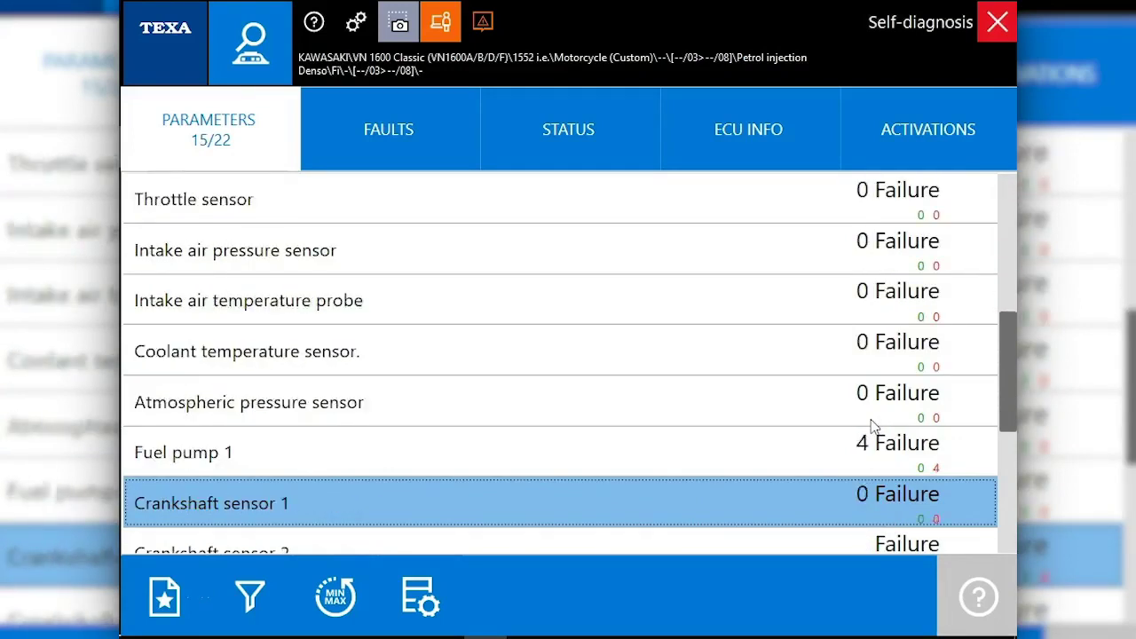
{"action": "left_click", "coordinate": [873, 425]}
{"action": "key", "text": "Down"}
{"action": "key", "text": "Down"}
{"action": "key", "text": "Down"}
{"action": "key", "text": "Down"}
{"action": "key", "text": "Down"}
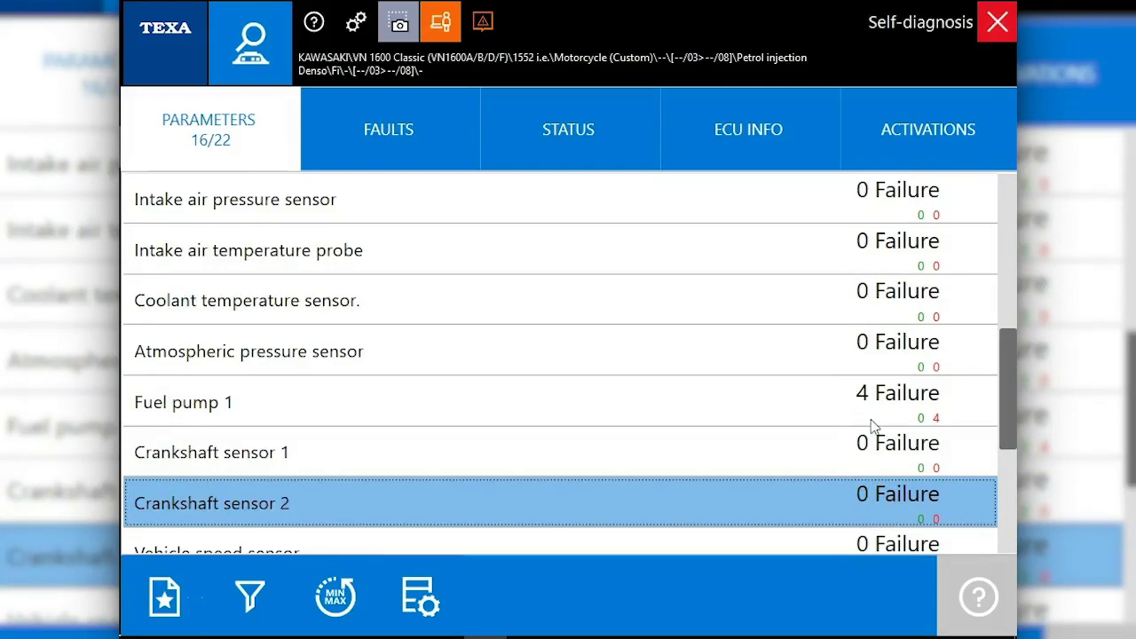
{"action": "key", "text": "Down"}
{"action": "key", "text": "Down"}
{"action": "key", "text": "Down"}
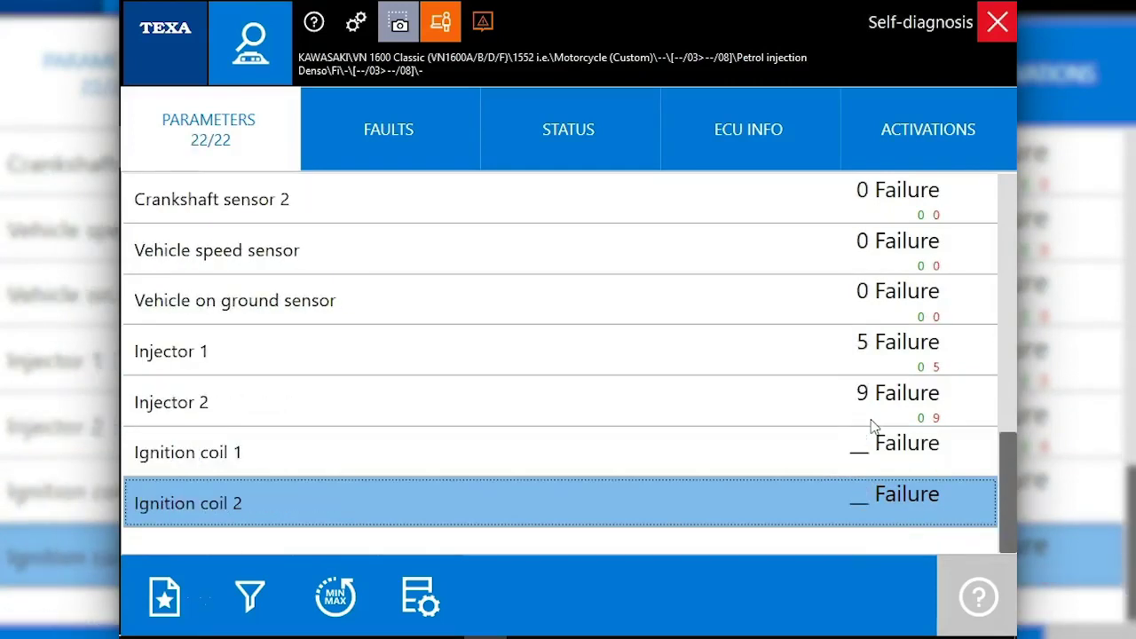
{"action": "left_click", "coordinate": [778, 363]}
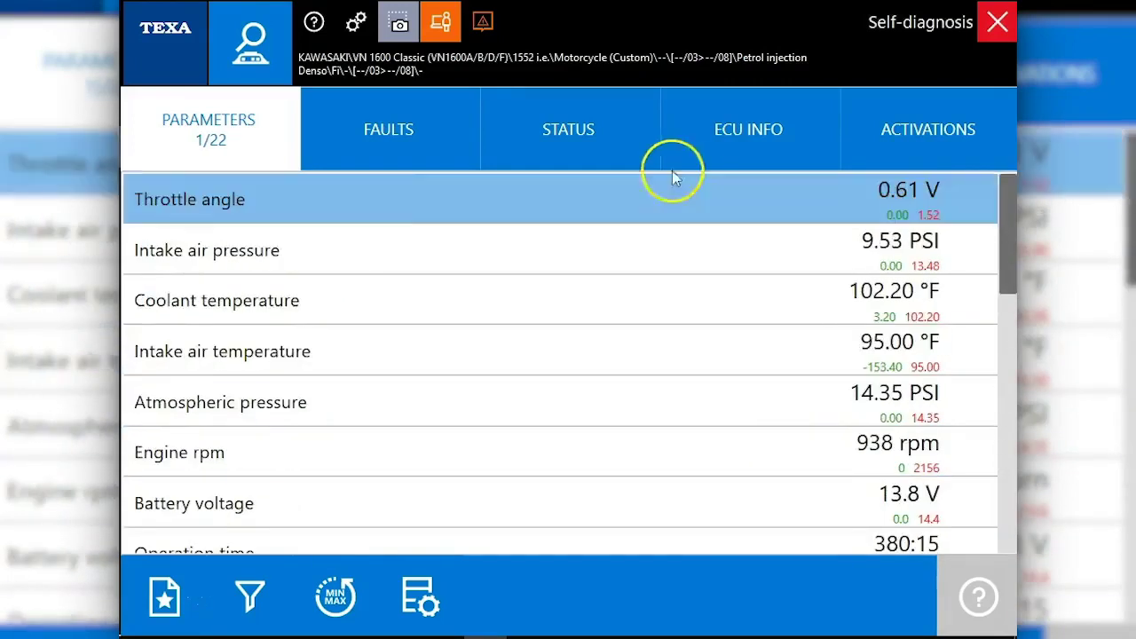
{"action": "left_click", "coordinate": [410, 148]}
- Read the ECU status values and identification details, then show the available activations
{"action": "left_click", "coordinate": [526, 146]}
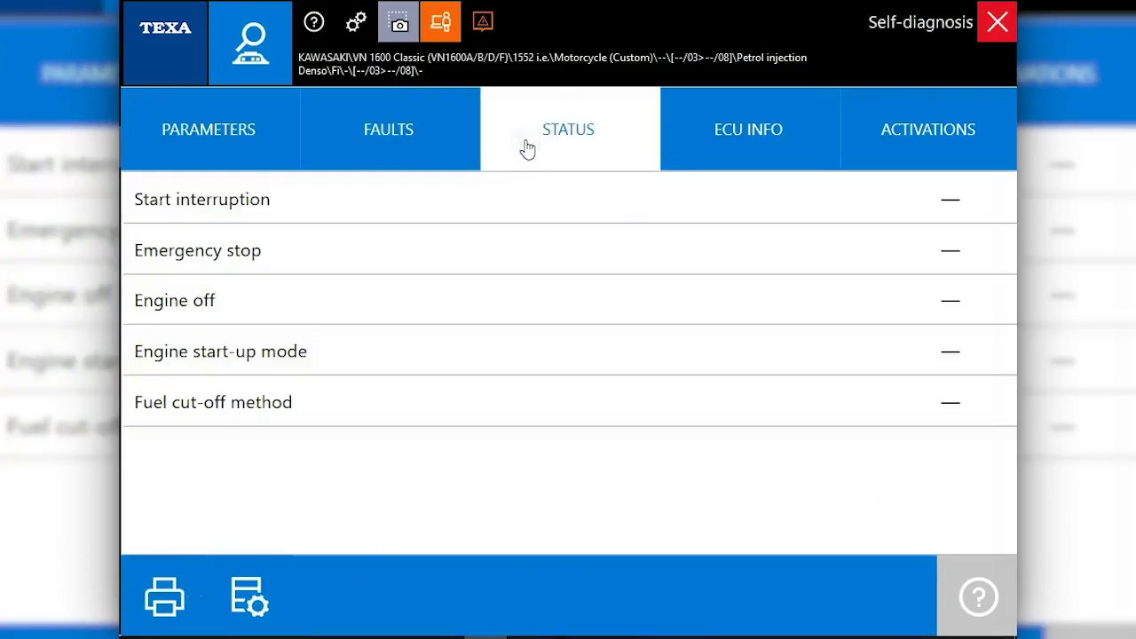
{"action": "left_click", "coordinate": [569, 176]}
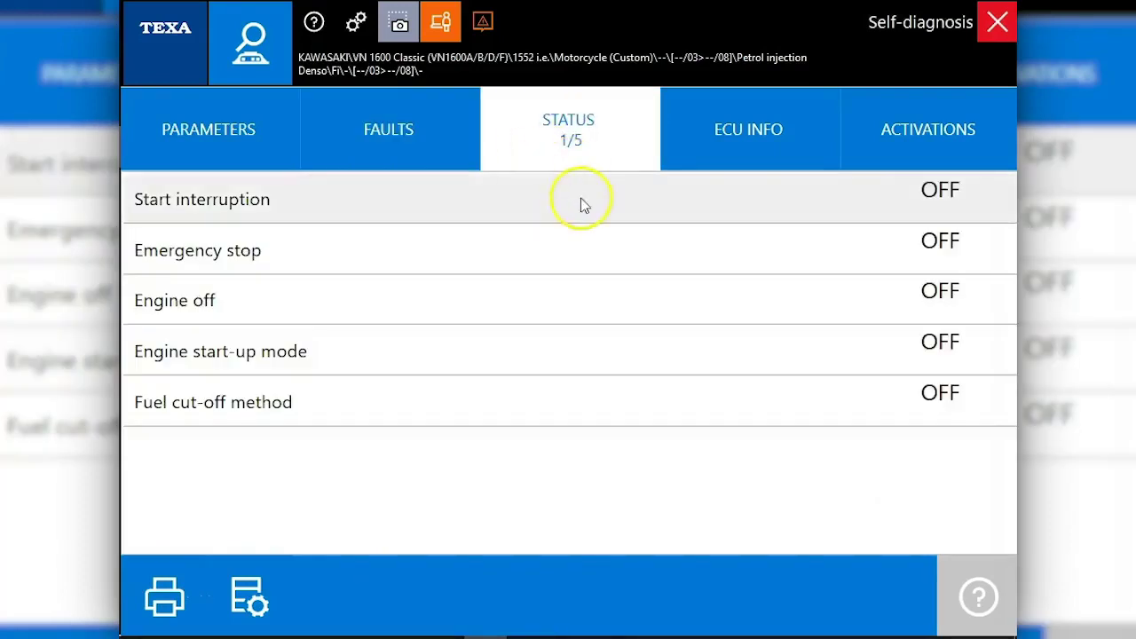
{"action": "left_click", "coordinate": [732, 146]}
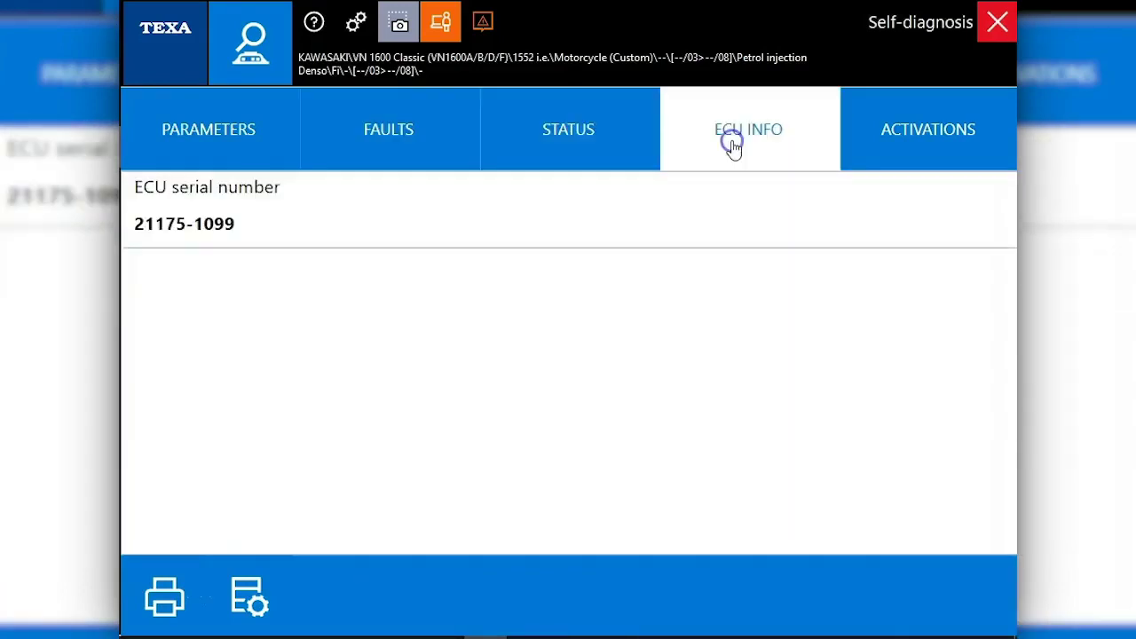
{"action": "left_click", "coordinate": [882, 167]}
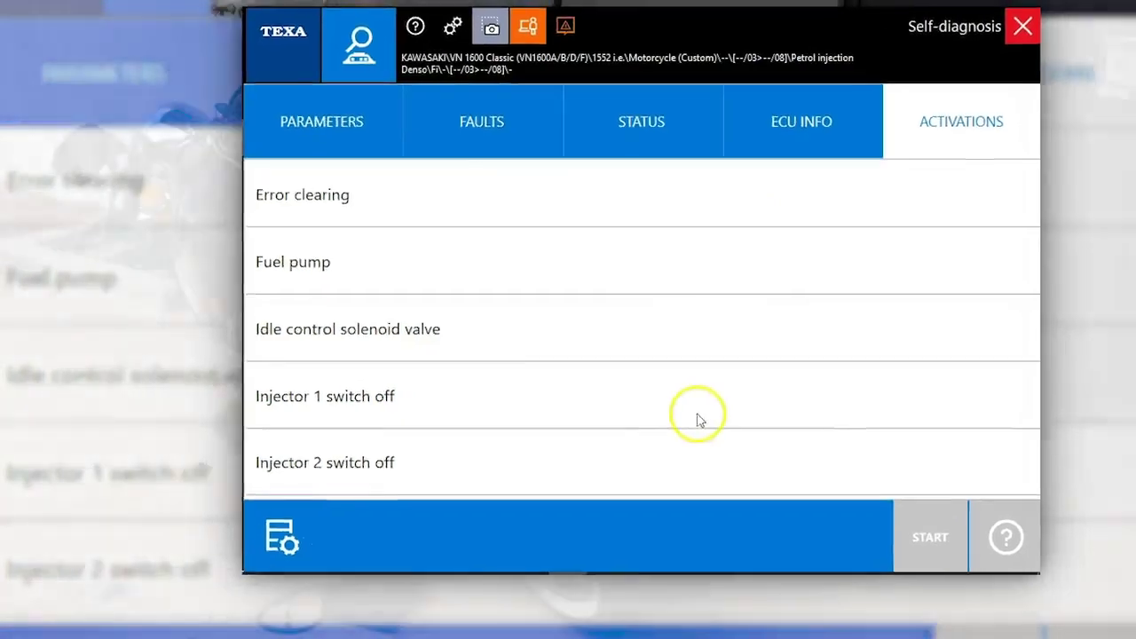
- Run and confirm the injector 1 and injector 2 switch-off activations
{"action": "left_click", "coordinate": [631, 458]}
{"action": "left_click", "coordinate": [983, 425]}
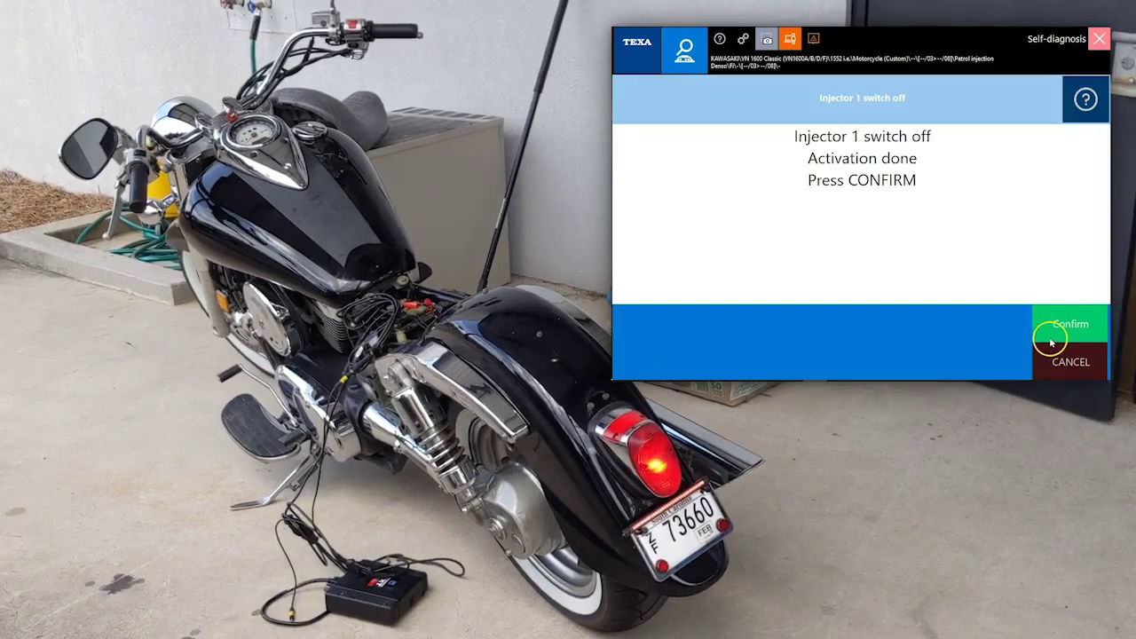
{"action": "left_click", "coordinate": [1065, 326]}
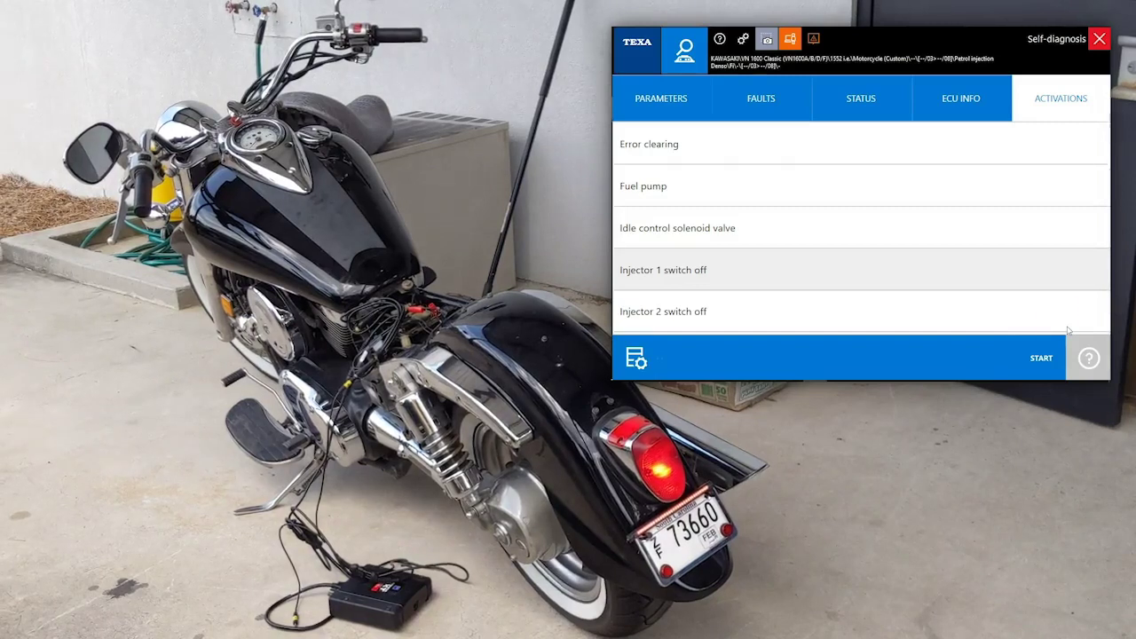
{"action": "left_click", "coordinate": [1023, 311]}
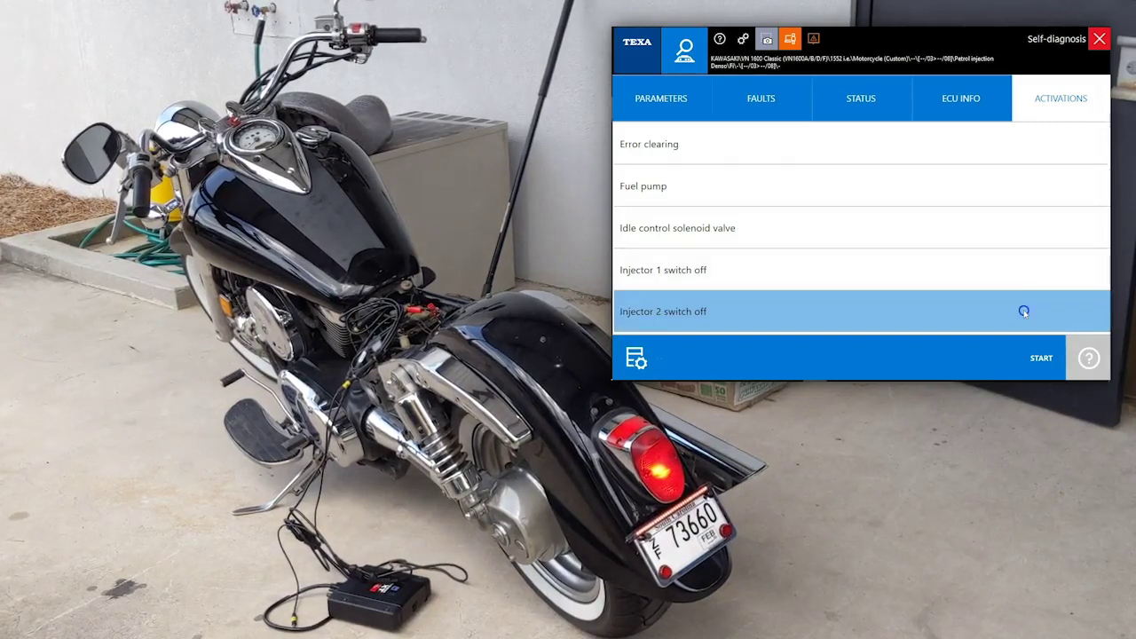
{"action": "left_click", "coordinate": [1041, 357]}
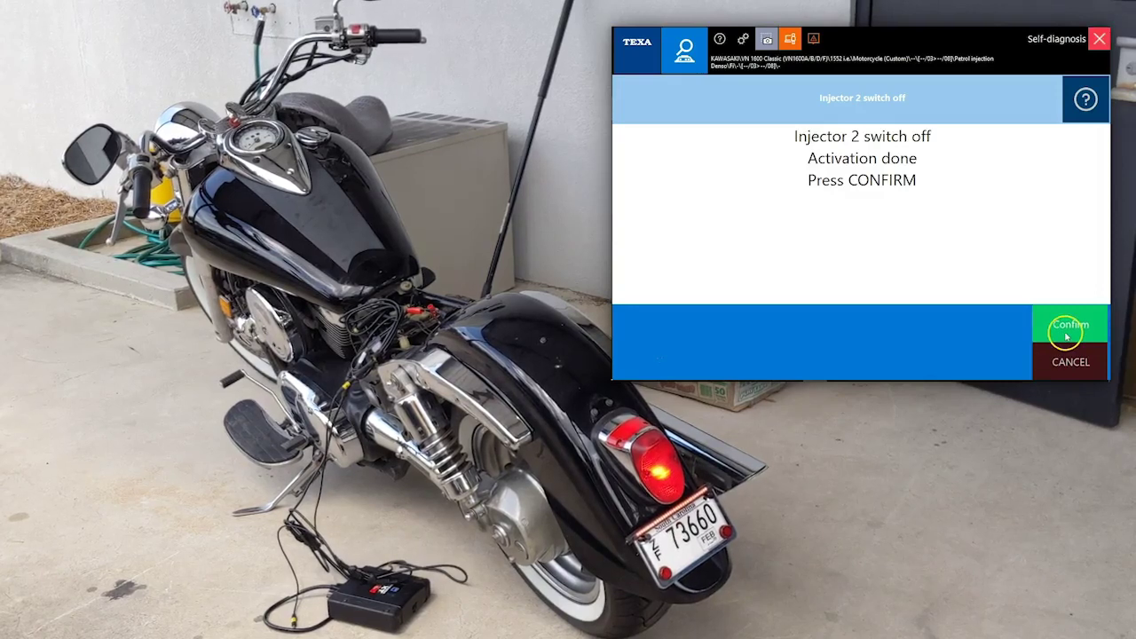
{"action": "left_click", "coordinate": [1066, 335]}
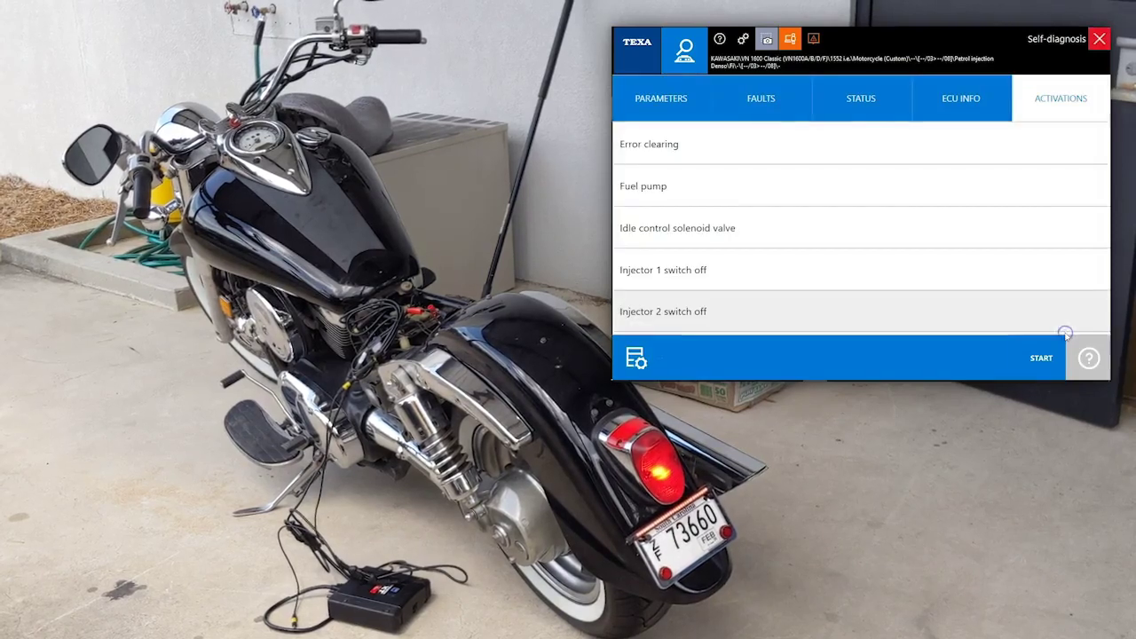
- Run the idle control solenoid valve and fuel pump activations, then open Technical Documentation
{"action": "left_click", "coordinate": [959, 232]}
{"action": "left_click", "coordinate": [1072, 356]}
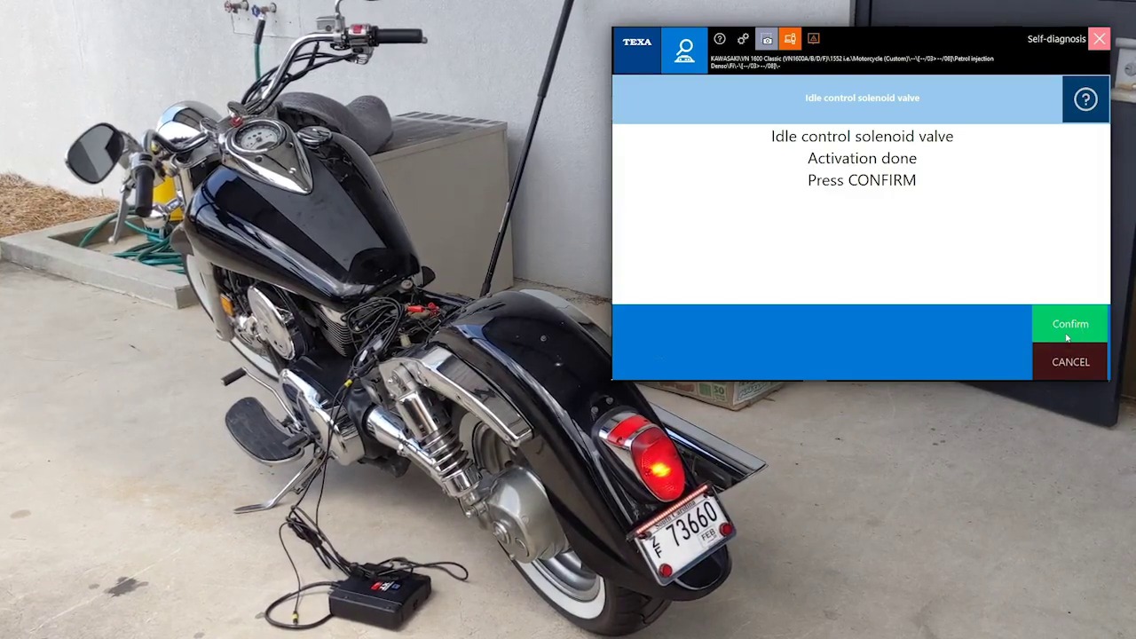
{"action": "left_click", "coordinate": [1069, 330]}
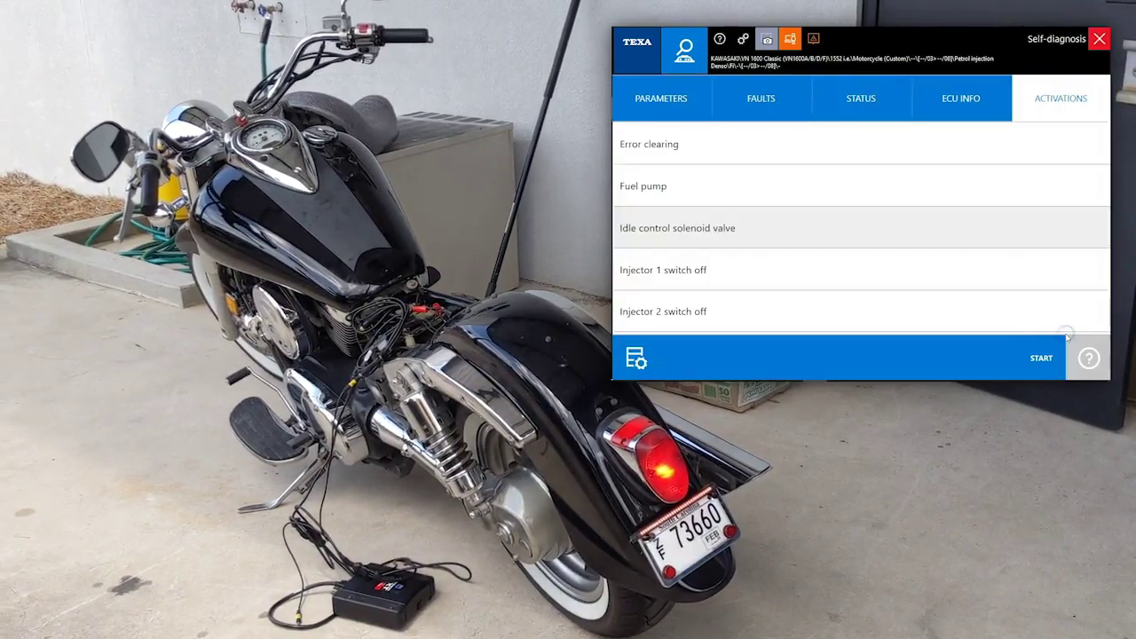
{"action": "left_click", "coordinate": [1018, 192]}
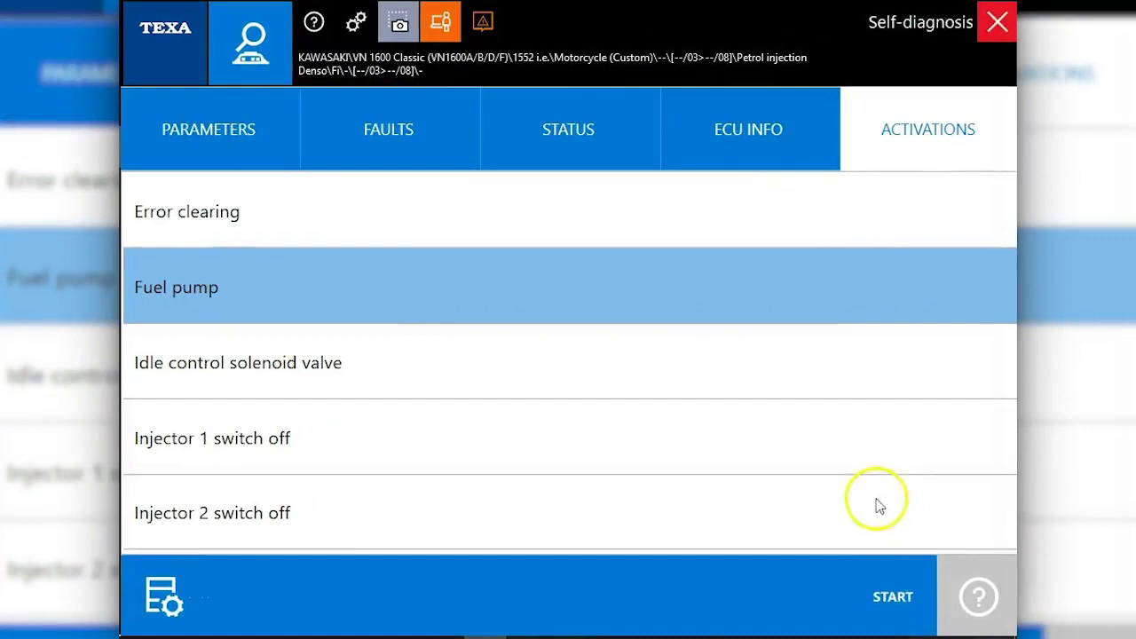
{"action": "left_click", "coordinate": [894, 588]}
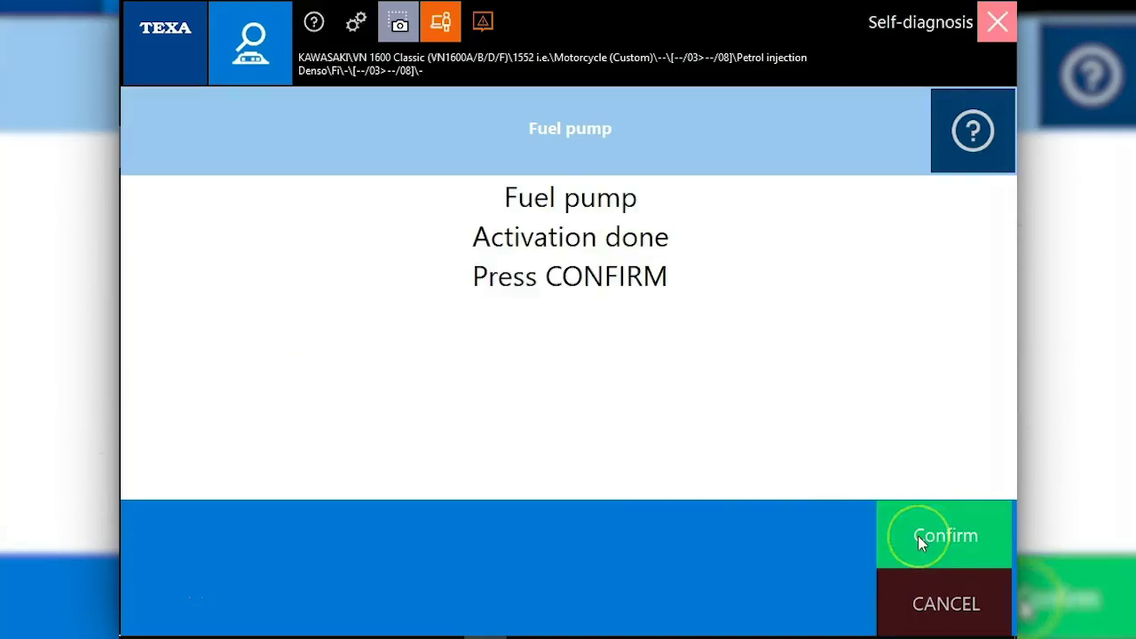
{"action": "left_click", "coordinate": [928, 536]}
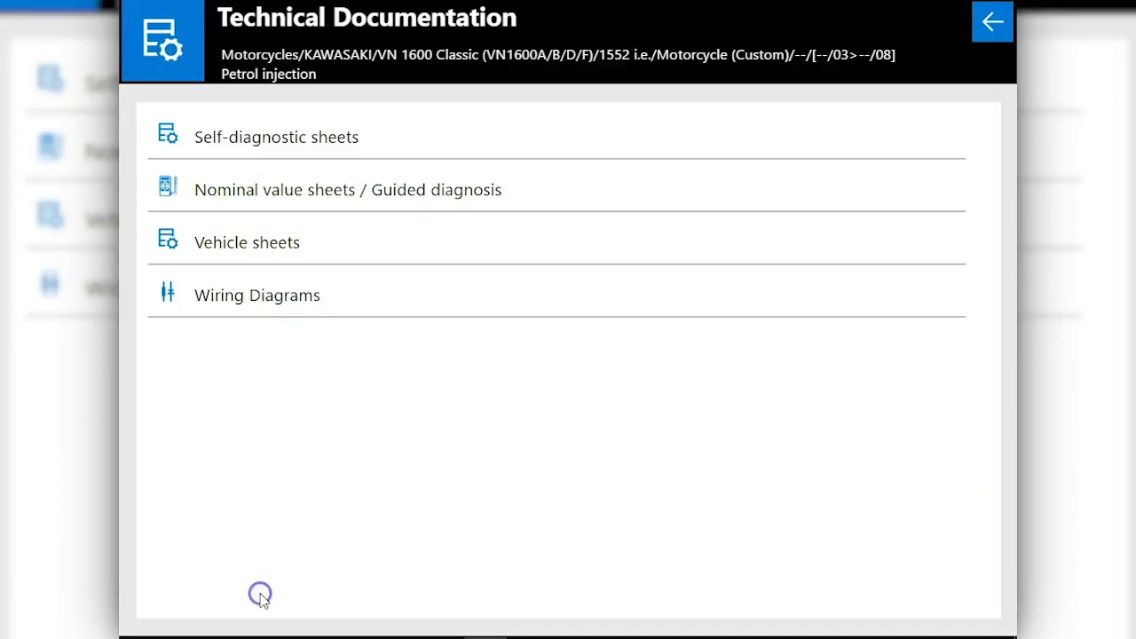
{"action": "left_click", "coordinate": [459, 305]}
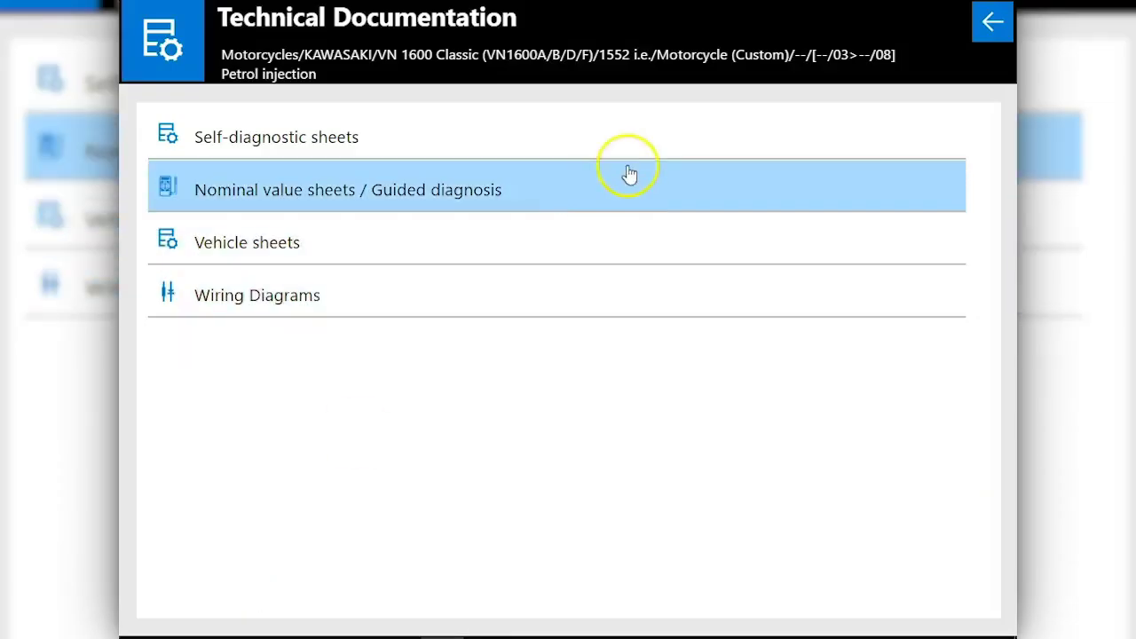
- Read the FUEL PUMP P0230 / 45 sheet under Nominal value sheets and close it
{"action": "left_click", "coordinate": [619, 186]}
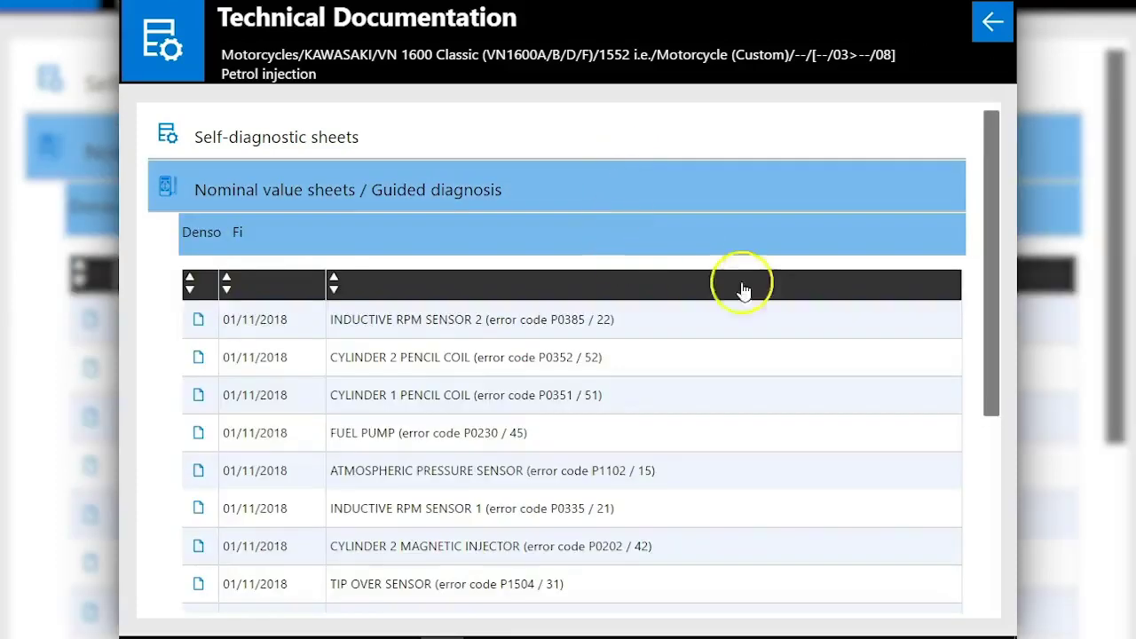
{"action": "left_click_drag", "start_coordinate": [992, 319], "coordinate": [992, 411]}
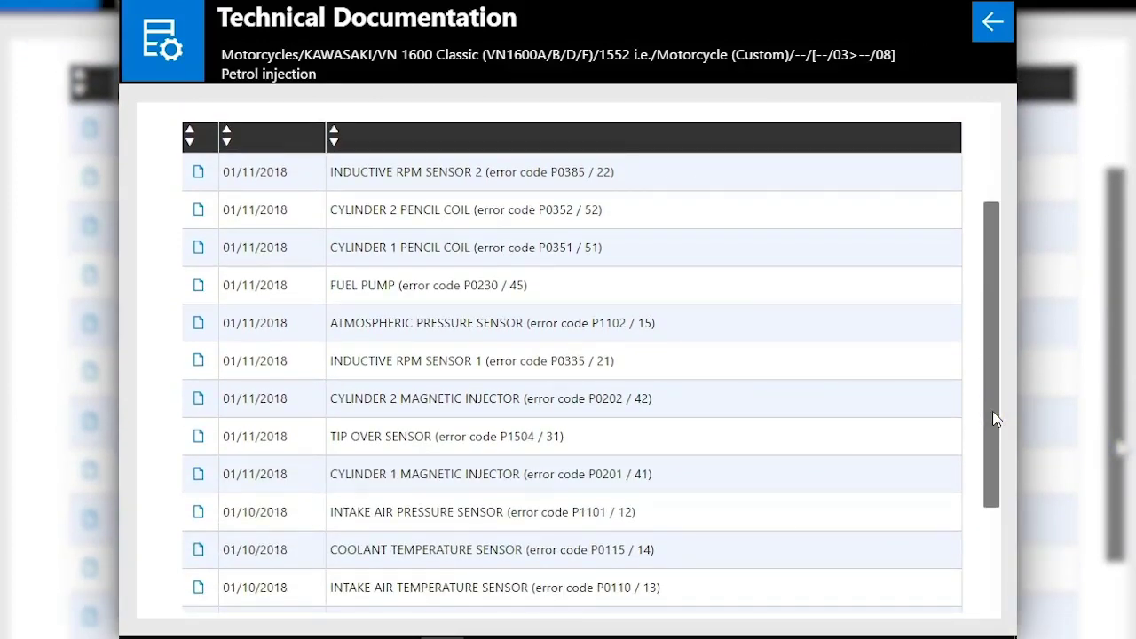
{"action": "left_click", "coordinate": [708, 284]}
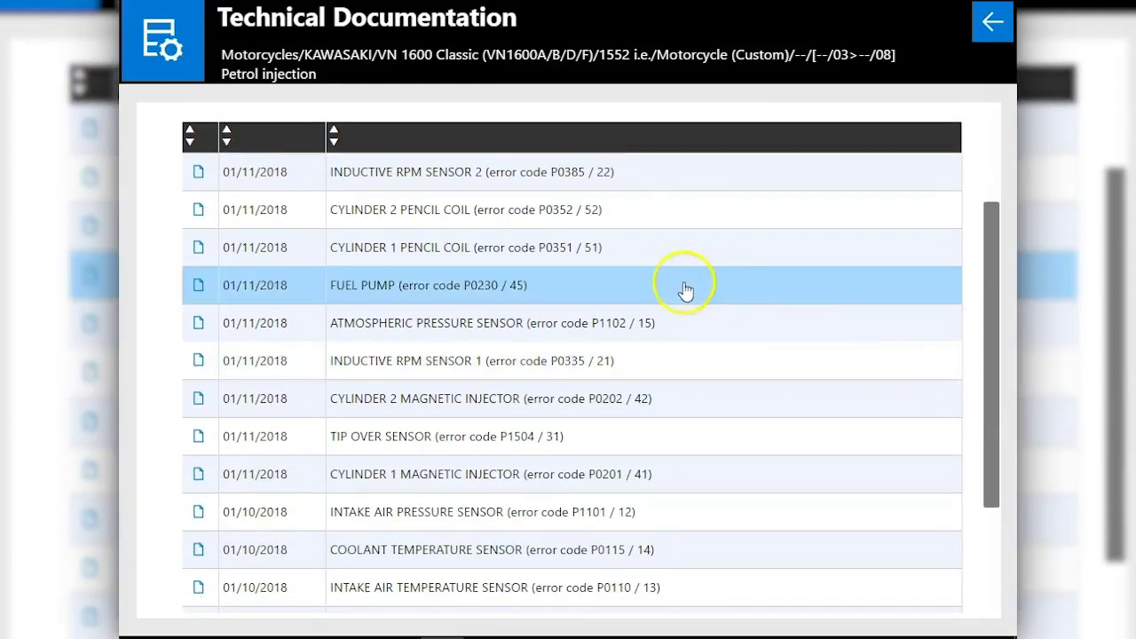
{"action": "double_click", "coordinate": [680, 287]}
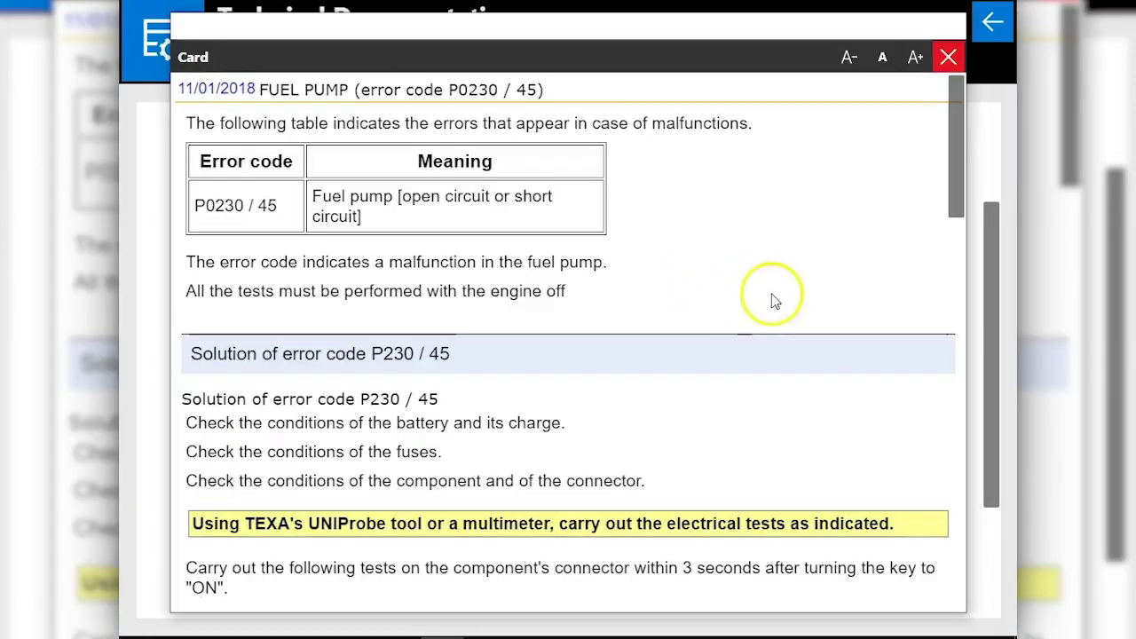
{"action": "left_click_drag", "start_coordinate": [962, 146], "coordinate": [959, 515]}
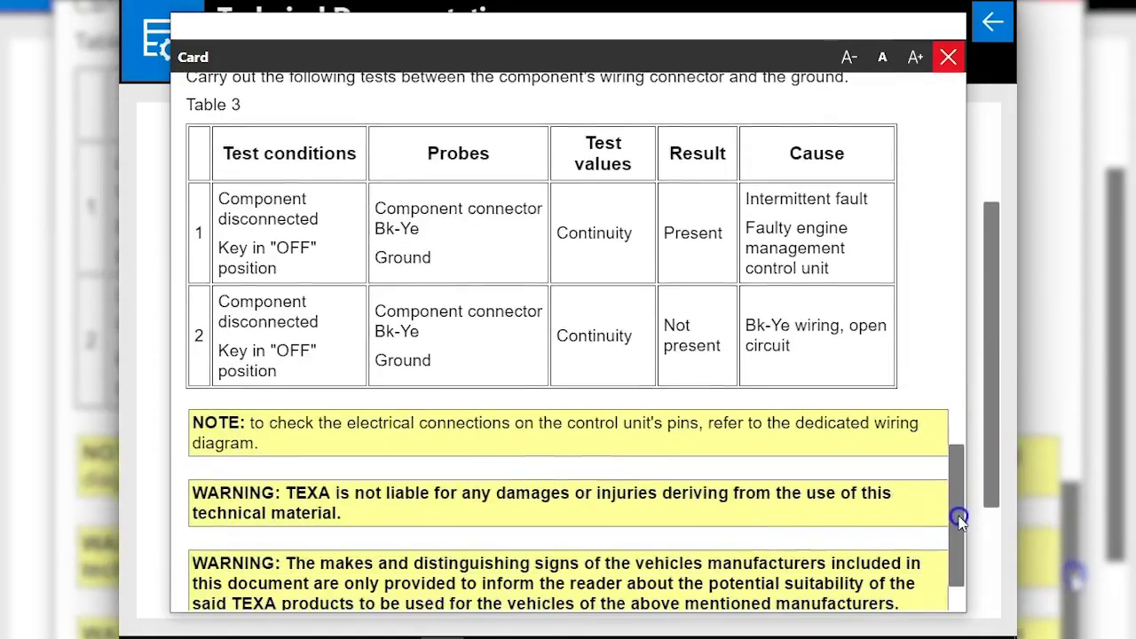
{"action": "left_click", "coordinate": [948, 57]}
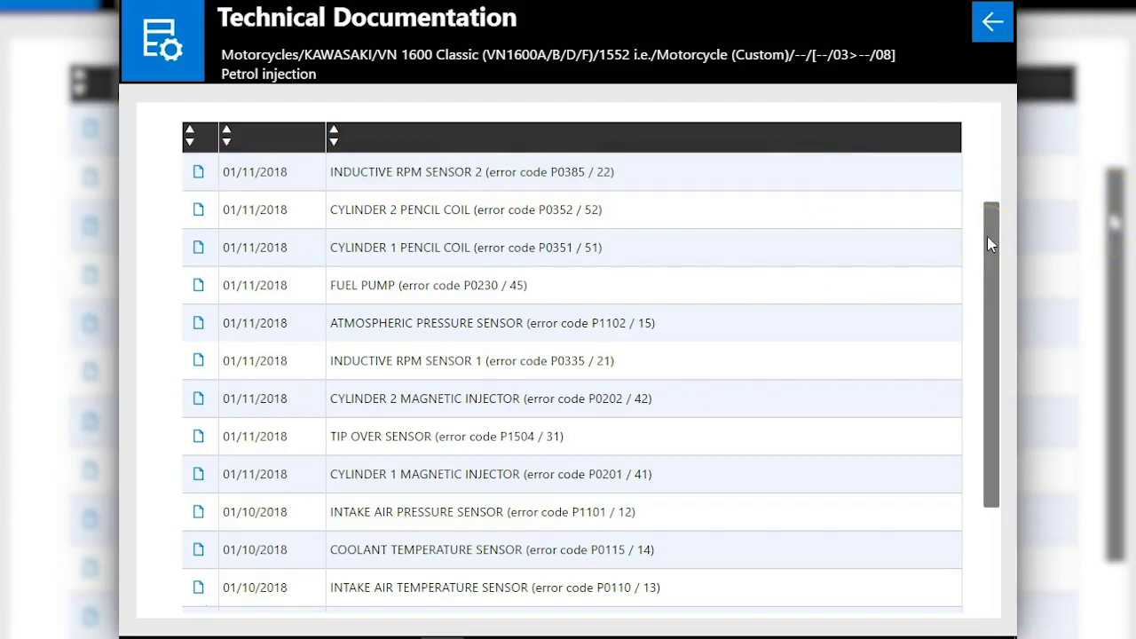
{"action": "left_click_drag", "start_coordinate": [986, 237], "coordinate": [989, 343]}
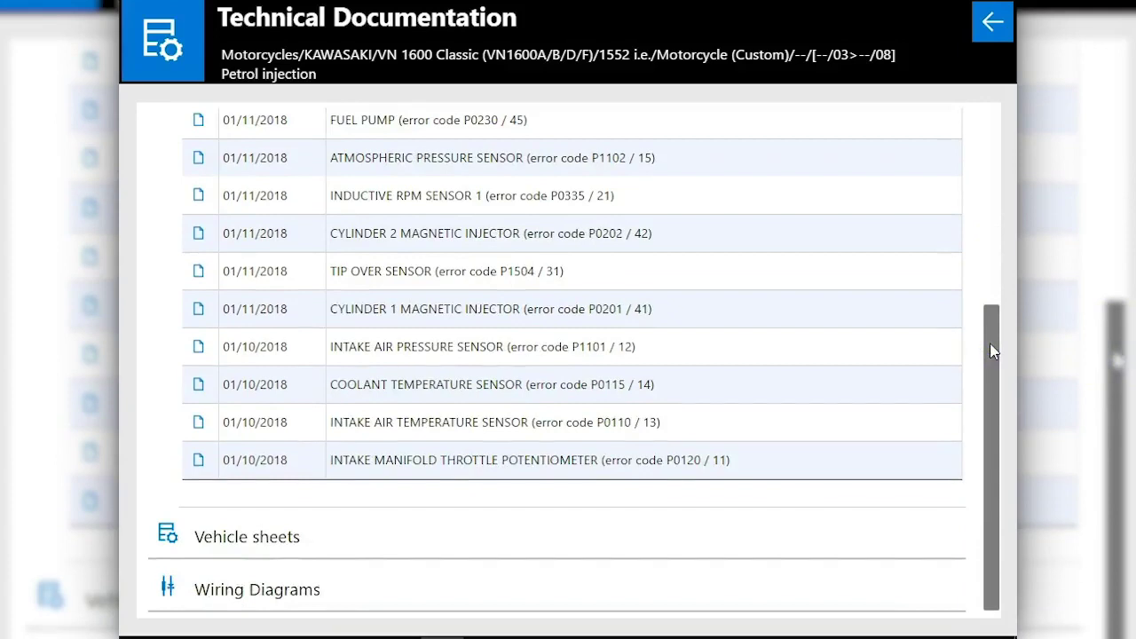
- Read the Blink-Code diagnosis vehicle sheet, close it, and collapse the vehicle sheets section
{"action": "left_click", "coordinate": [781, 540]}
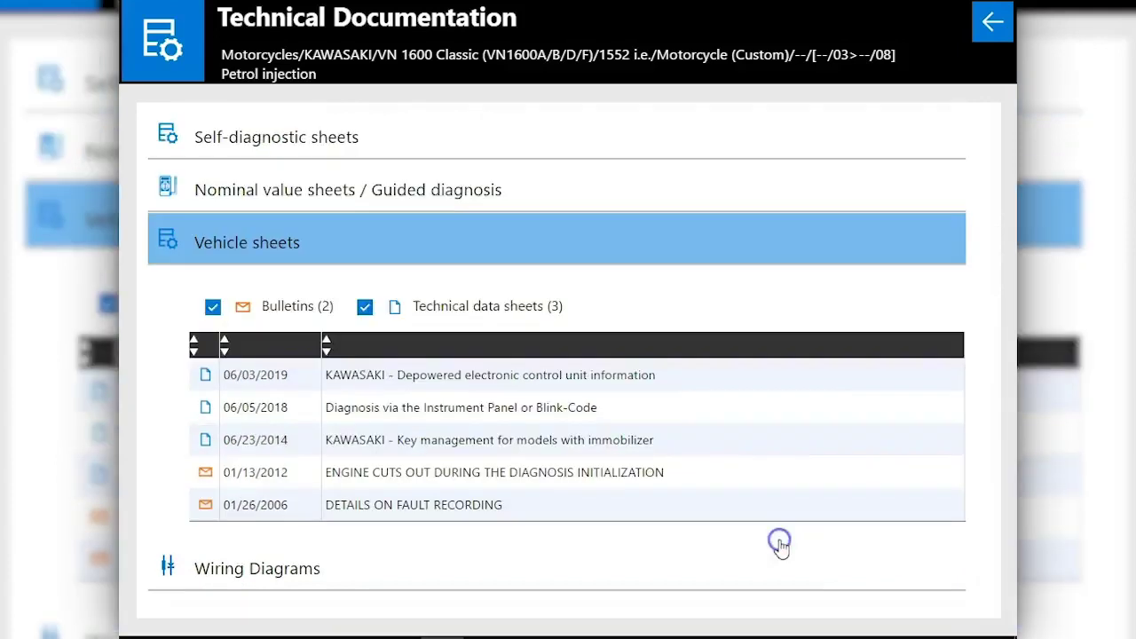
{"action": "left_click", "coordinate": [750, 420]}
{"action": "left_click", "coordinate": [732, 383]}
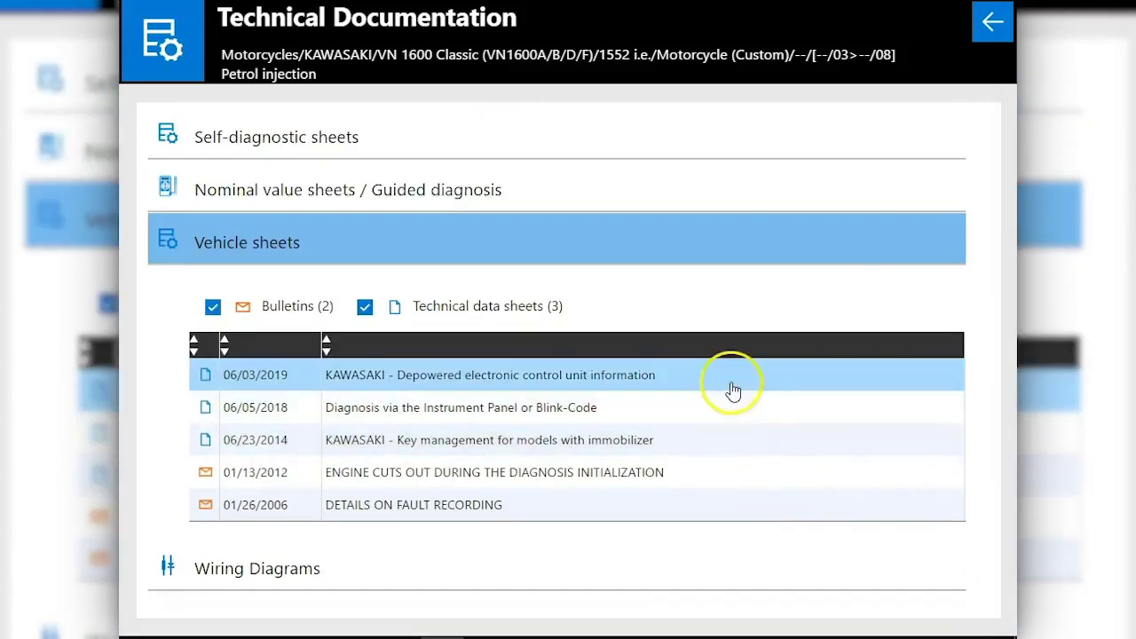
{"action": "double_click", "coordinate": [728, 406]}
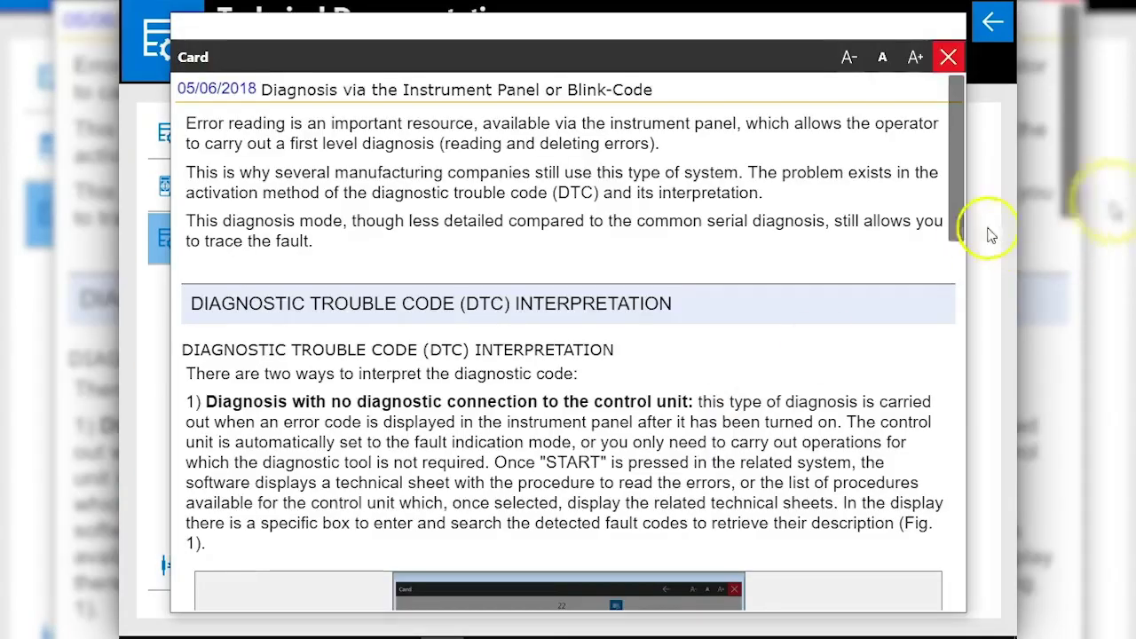
{"action": "left_click_drag", "start_coordinate": [950, 203], "coordinate": [955, 559]}
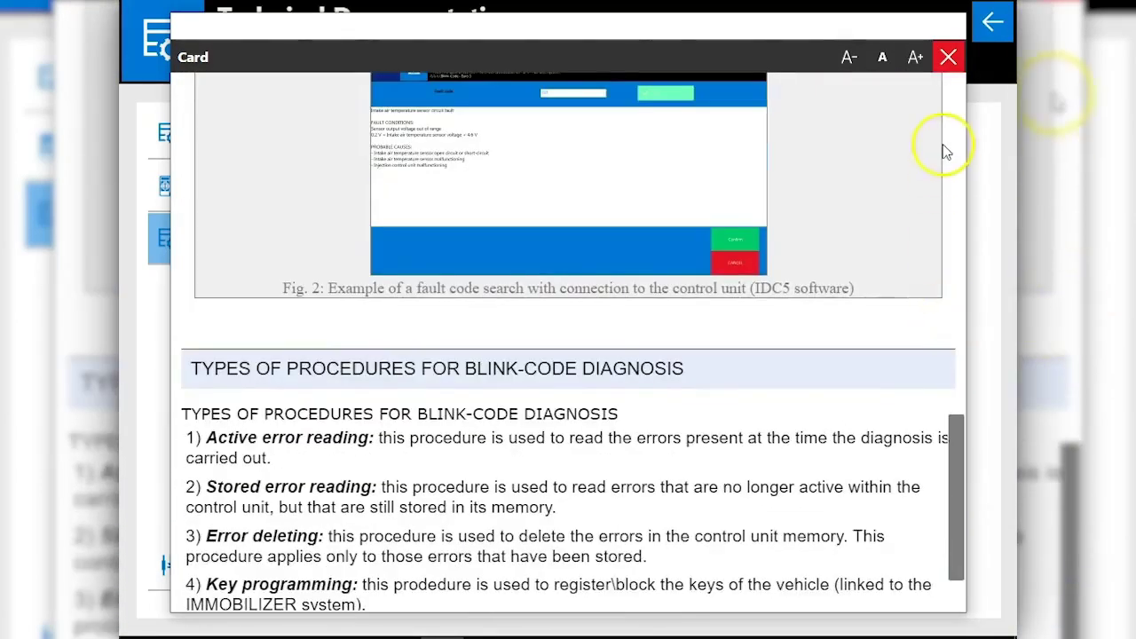
{"action": "left_click", "coordinate": [946, 56]}
{"action": "left_click", "coordinate": [841, 240]}
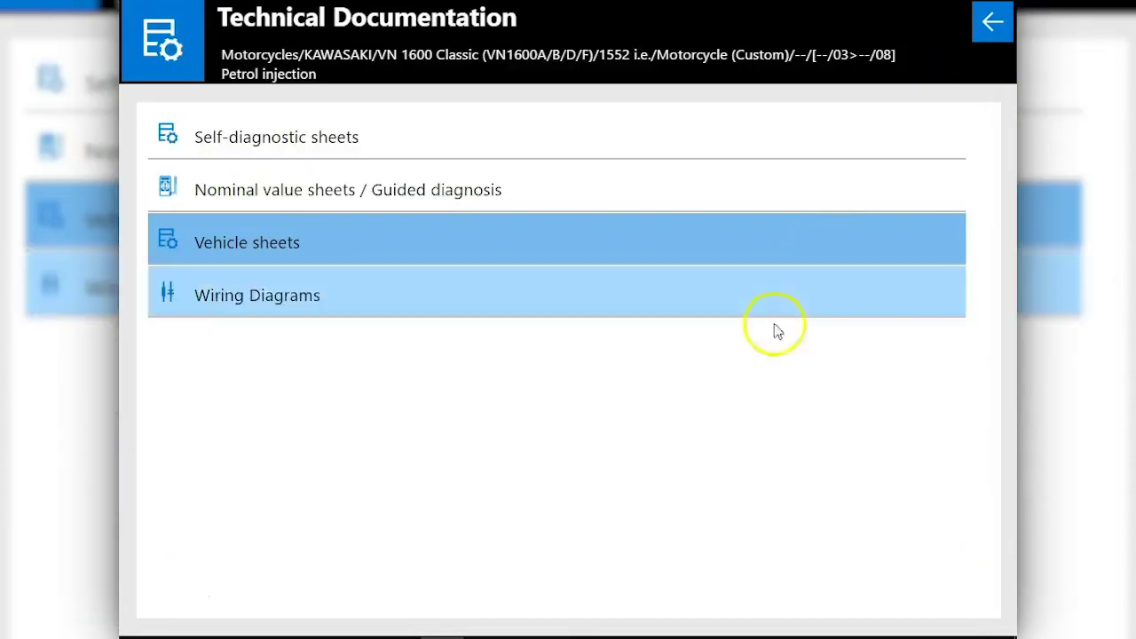
- Open the Denso Fi wiring diagram and highlight the E1–I40–R150 wire, viewing its connection details
{"action": "left_click", "coordinate": [806, 299]}
{"action": "left_click", "coordinate": [736, 347]}
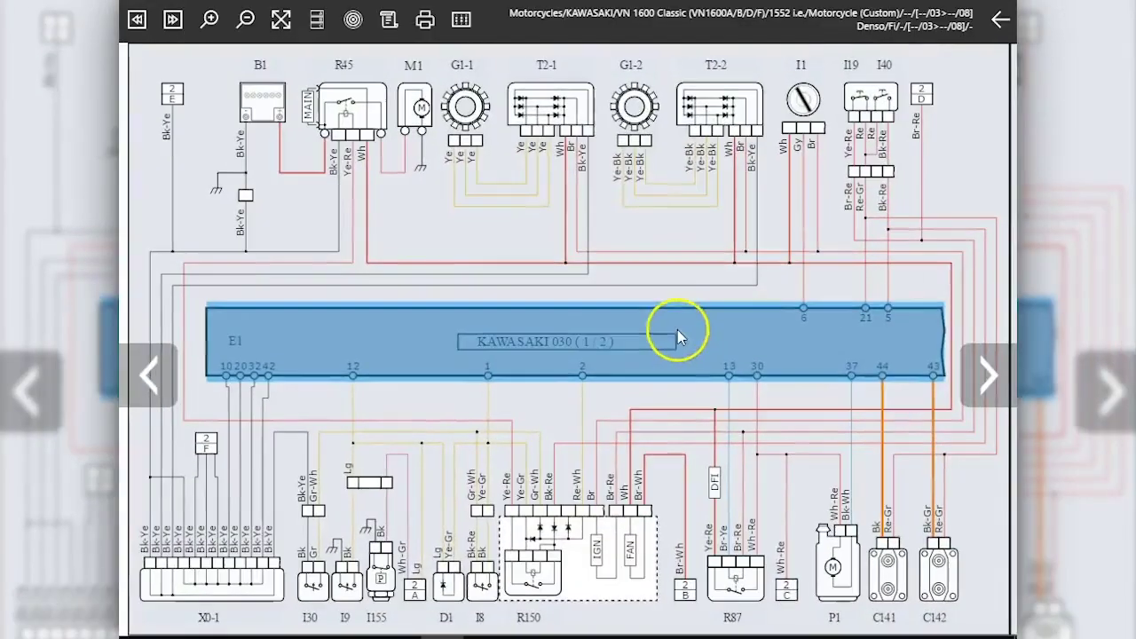
{"action": "mouse_move", "coordinate": [541, 88]}
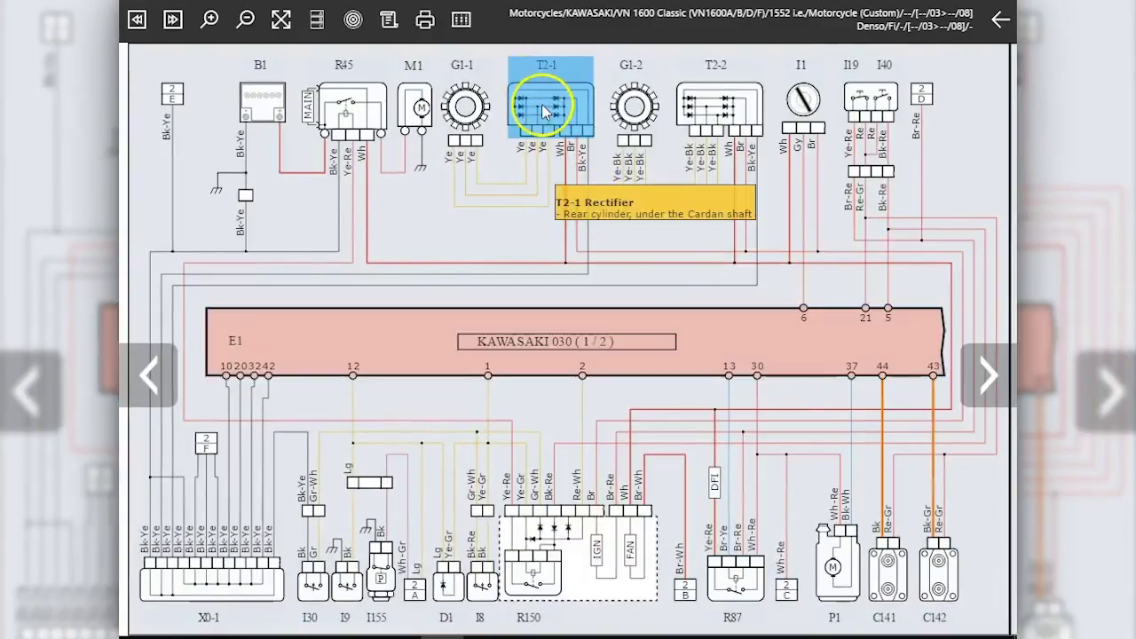
{"action": "mouse_move", "coordinate": [635, 120]}
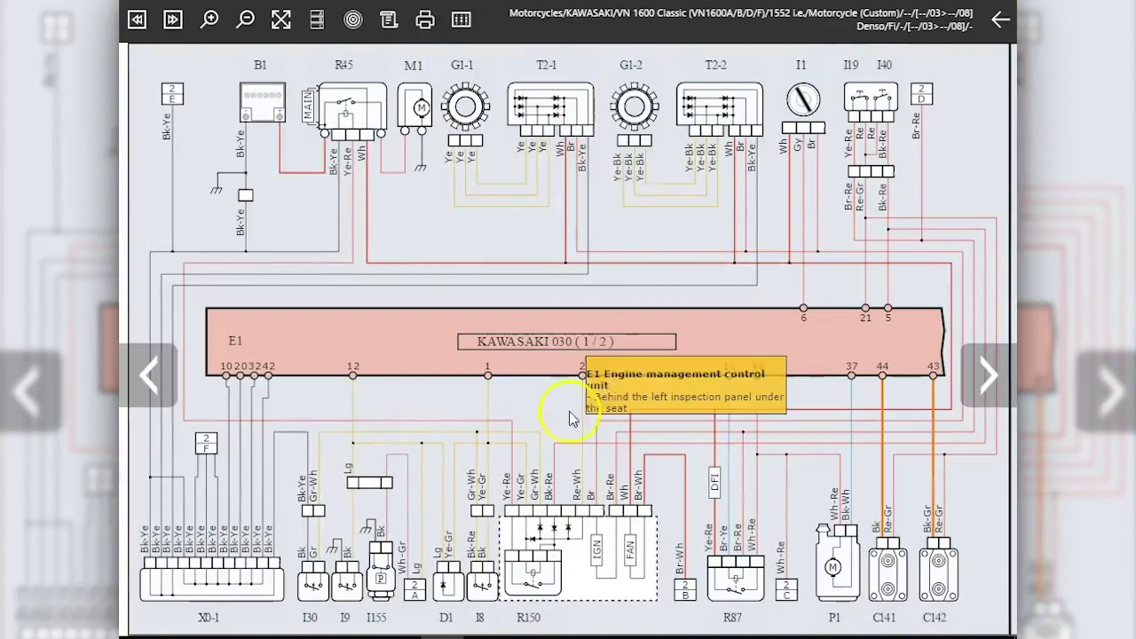
{"action": "left_click", "coordinate": [625, 445]}
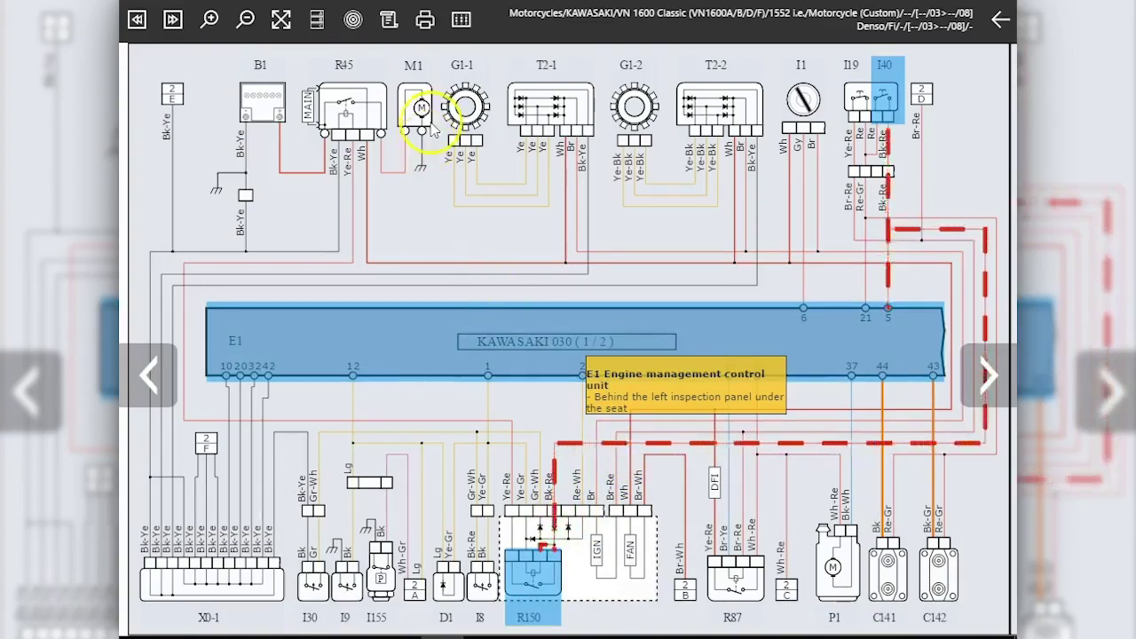
{"action": "left_click", "coordinate": [461, 18]}
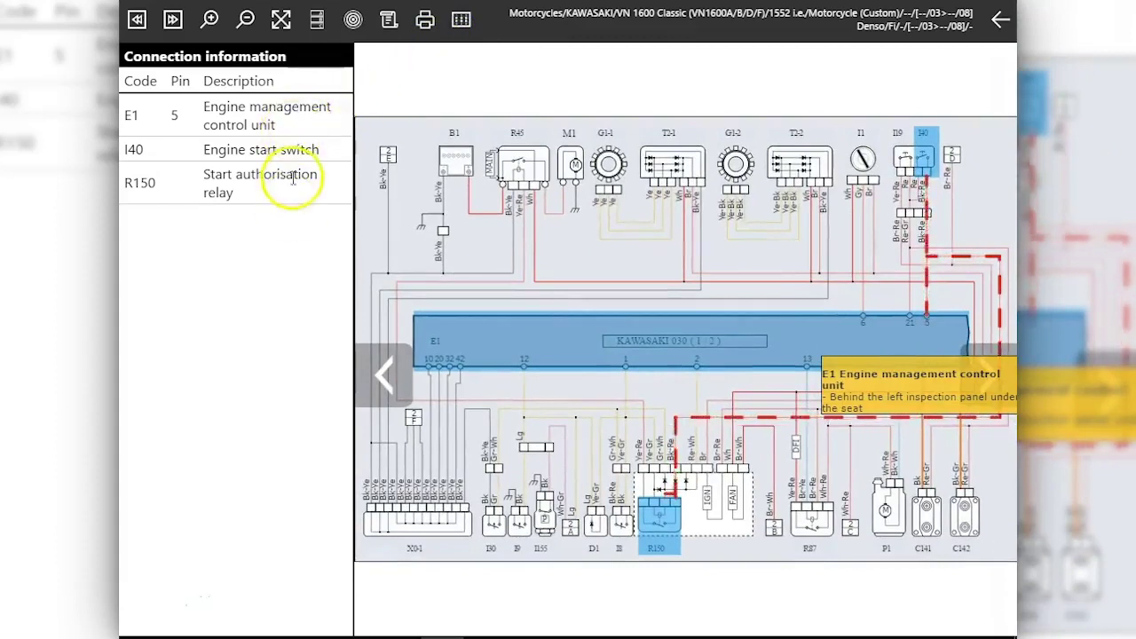
{"action": "left_click", "coordinate": [463, 18]}
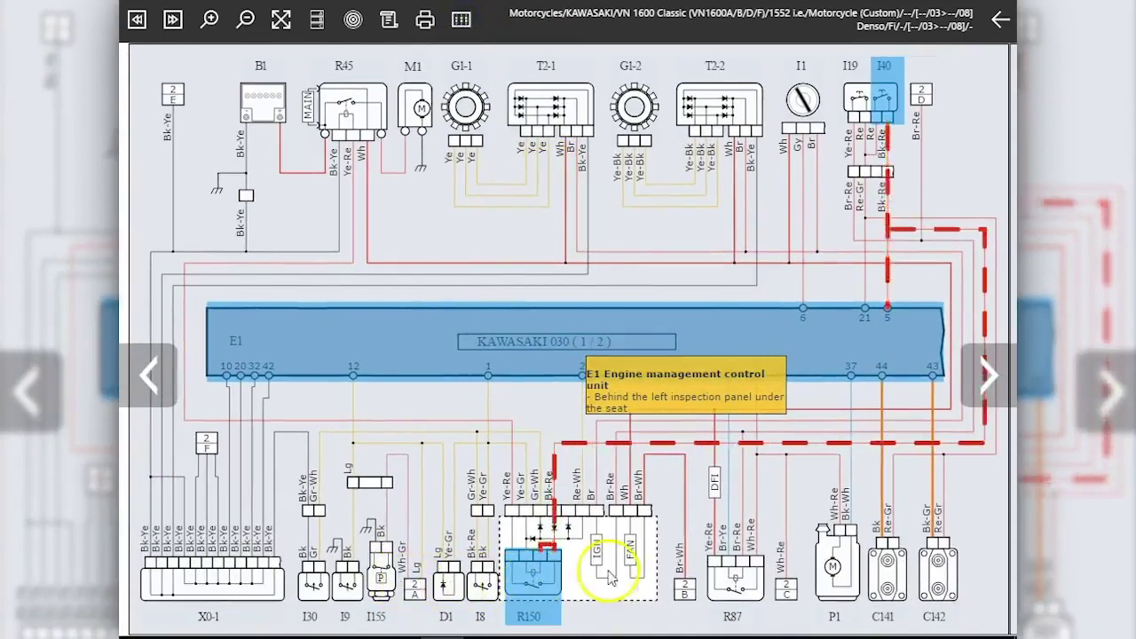
- View the fuel pump P1 photo and its Fuel Pump device card
{"action": "left_click", "coordinate": [825, 566]}
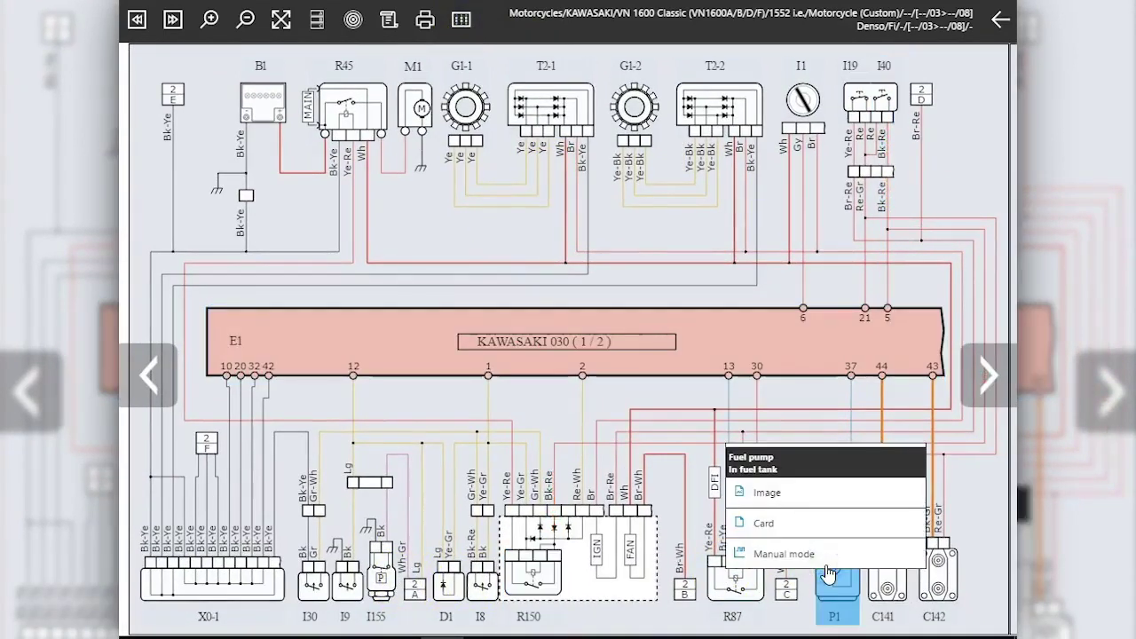
{"action": "left_click", "coordinate": [857, 497]}
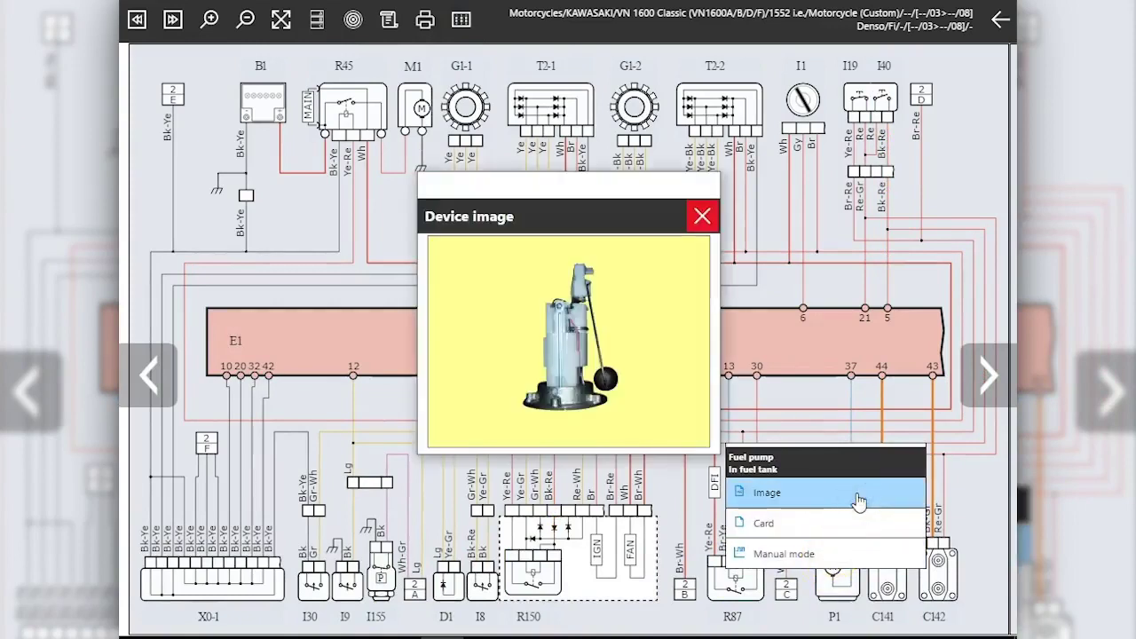
{"action": "left_click", "coordinate": [854, 515]}
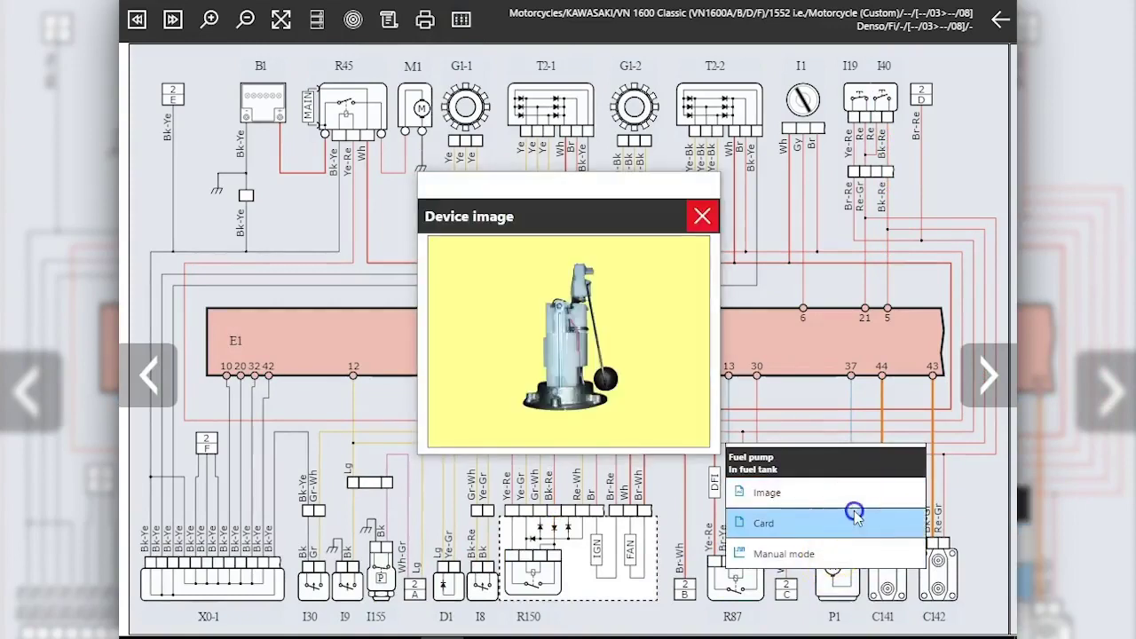
{"action": "left_click", "coordinate": [954, 521]}
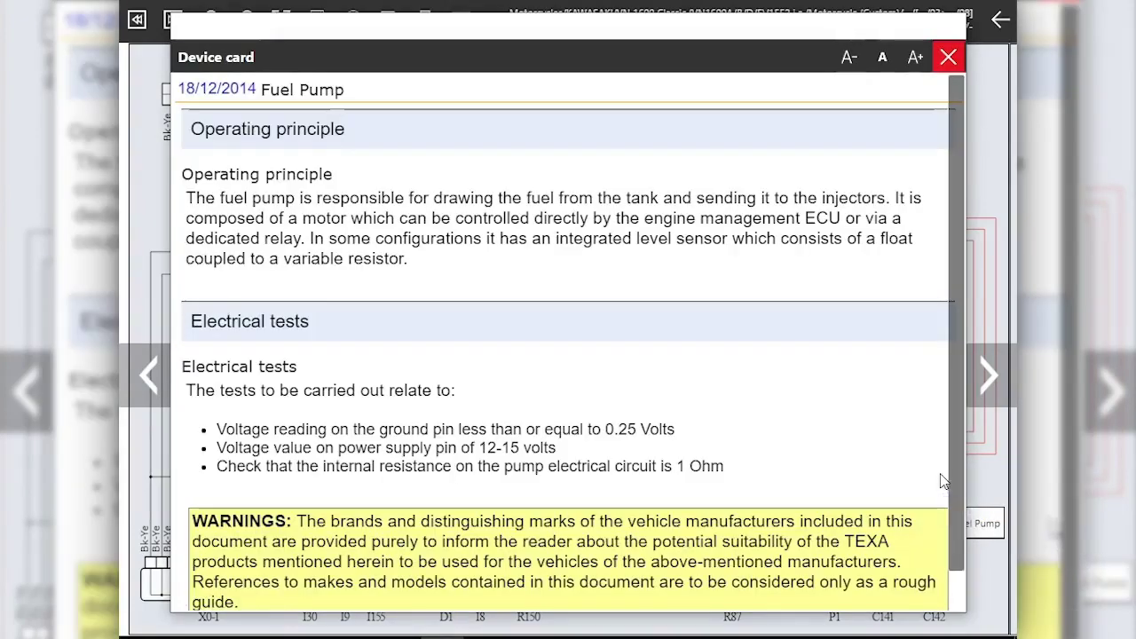
{"action": "left_click_drag", "start_coordinate": [963, 442], "coordinate": [961, 276]}
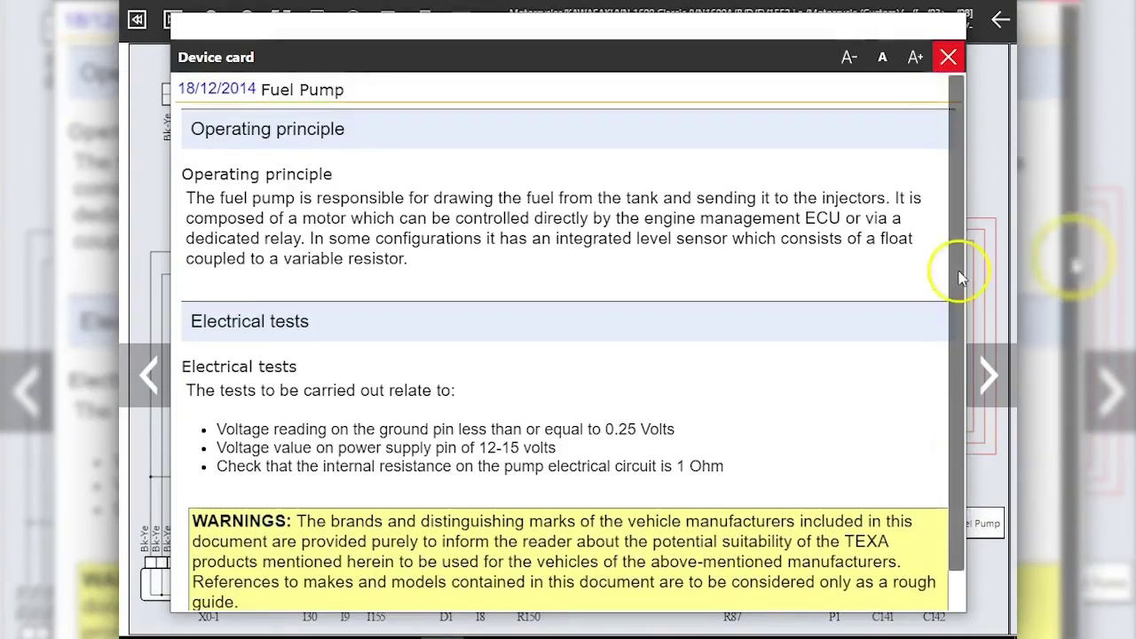
{"action": "left_click", "coordinate": [949, 58]}
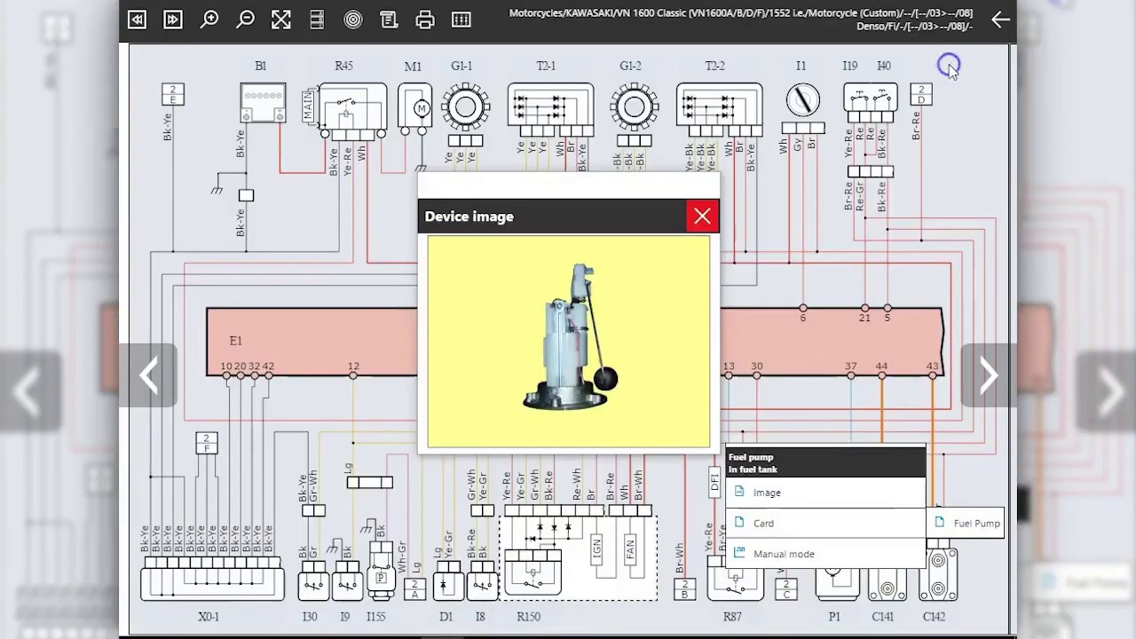
{"action": "left_click", "coordinate": [701, 218]}
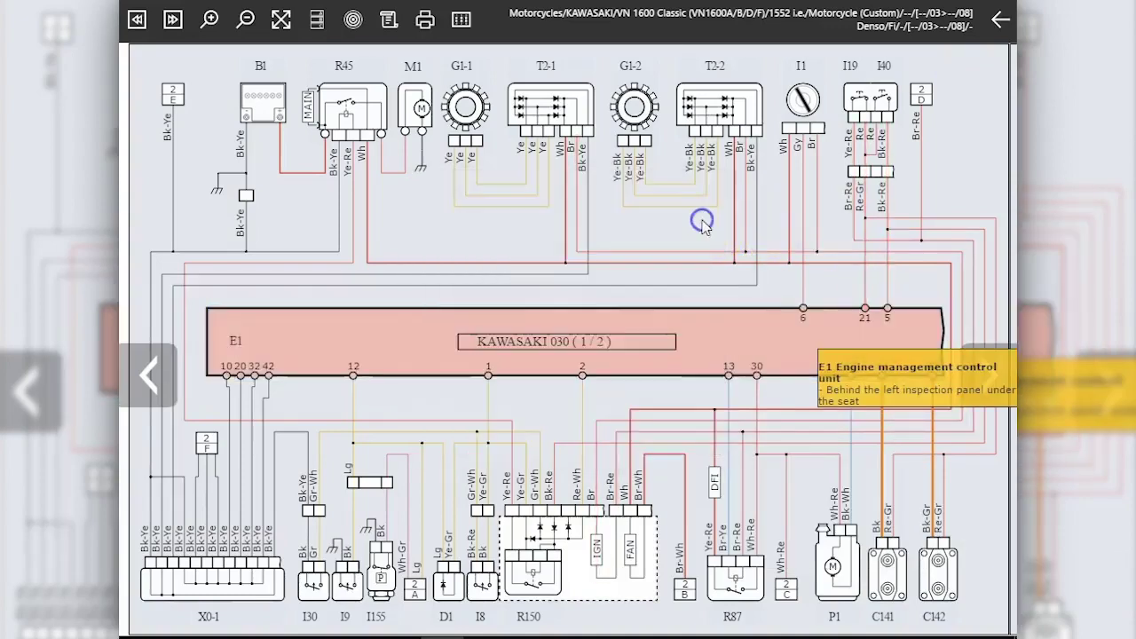
- On diagram page 2, view the injector J1 photo and its Magnetic injector device card
{"action": "left_click", "coordinate": [987, 375]}
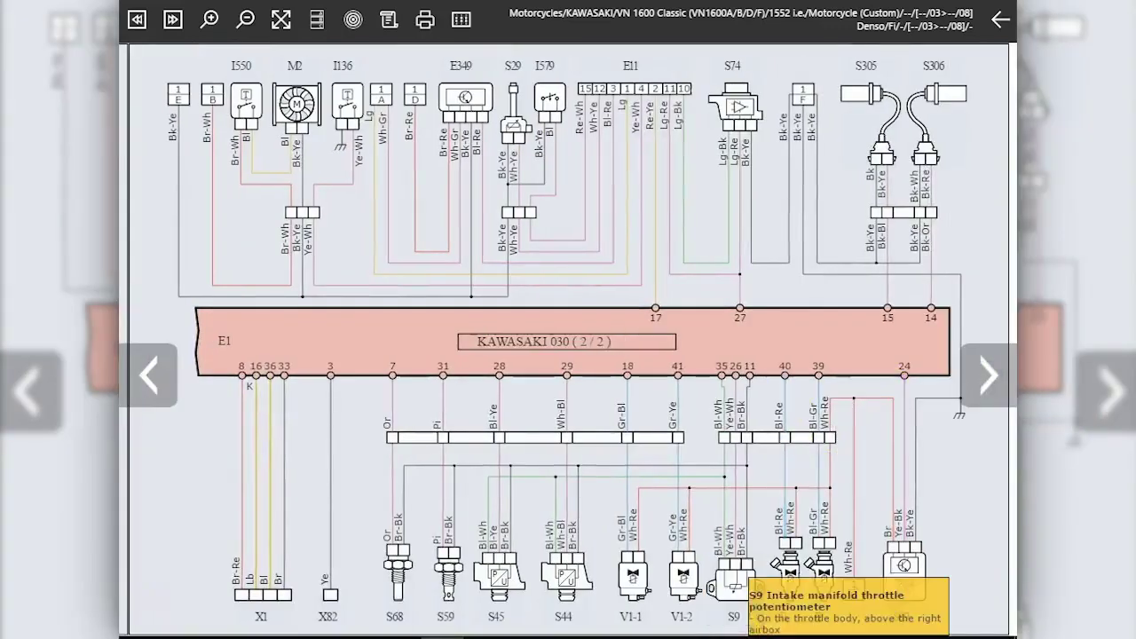
{"action": "left_click", "coordinate": [792, 555]}
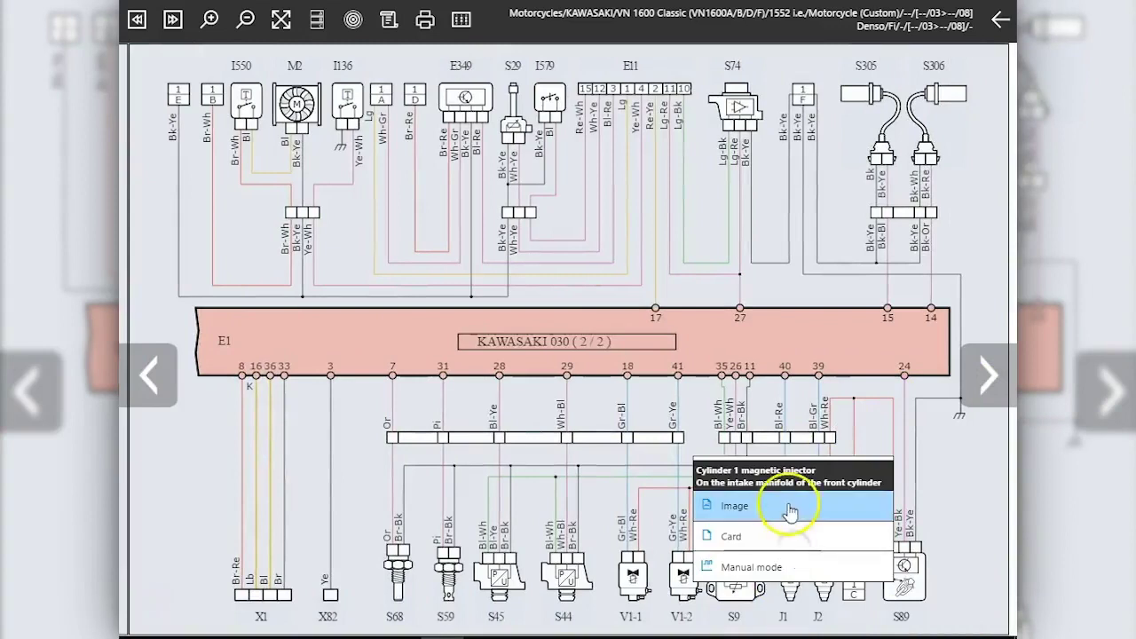
{"action": "left_click", "coordinate": [788, 506]}
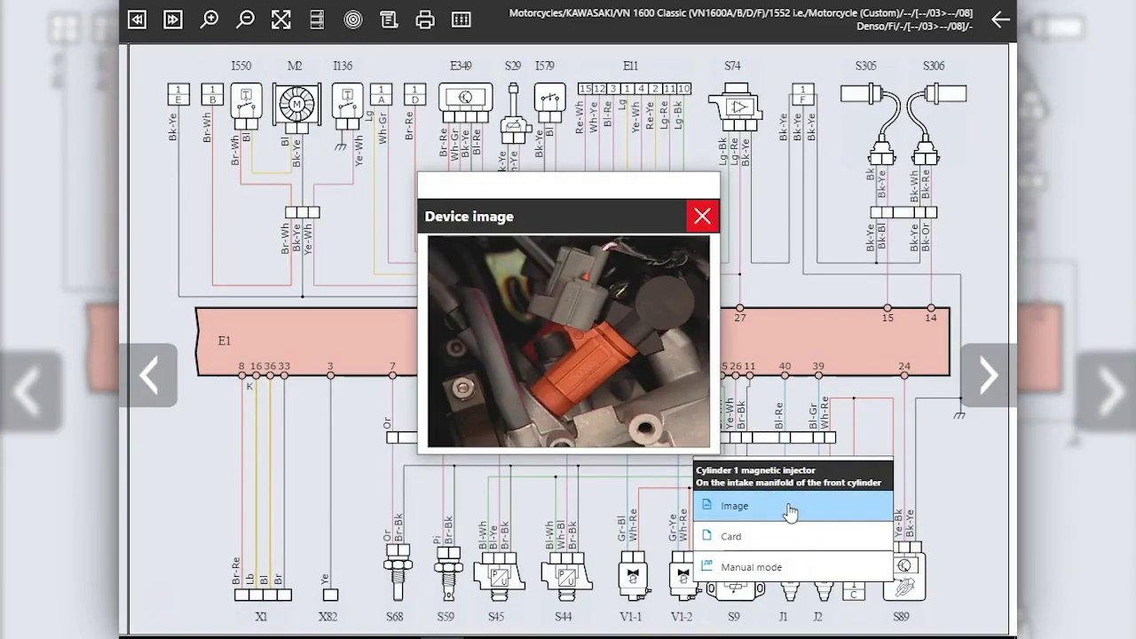
{"action": "left_click", "coordinate": [787, 531]}
{"action": "left_click", "coordinate": [906, 536]}
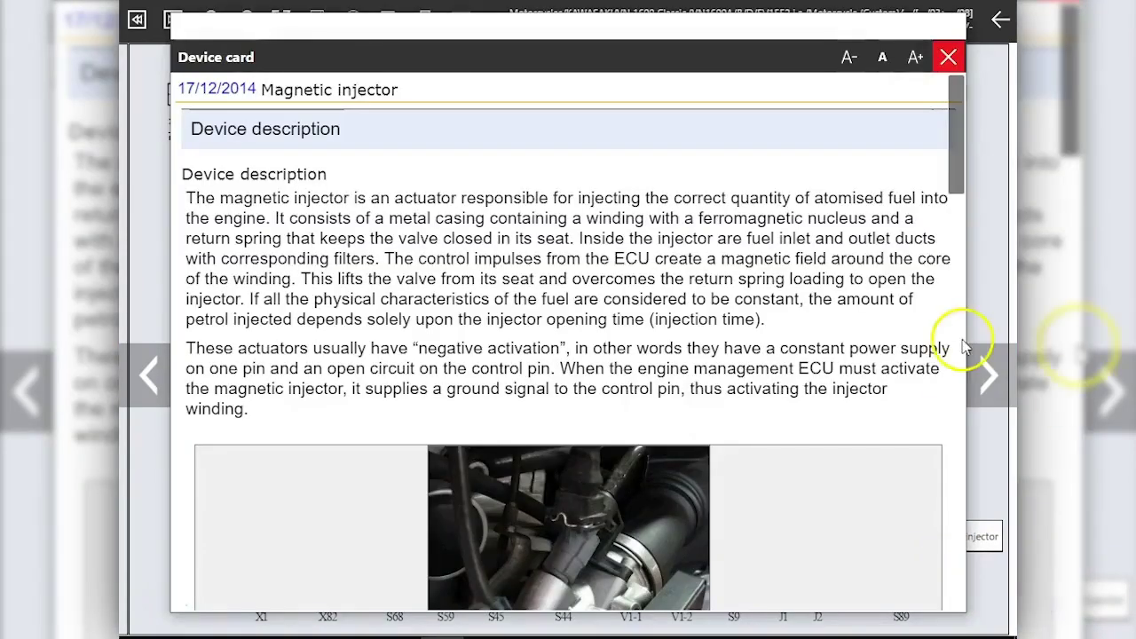
{"action": "left_click_drag", "start_coordinate": [954, 171], "coordinate": [956, 497]}
{"action": "left_click", "coordinate": [949, 57]}
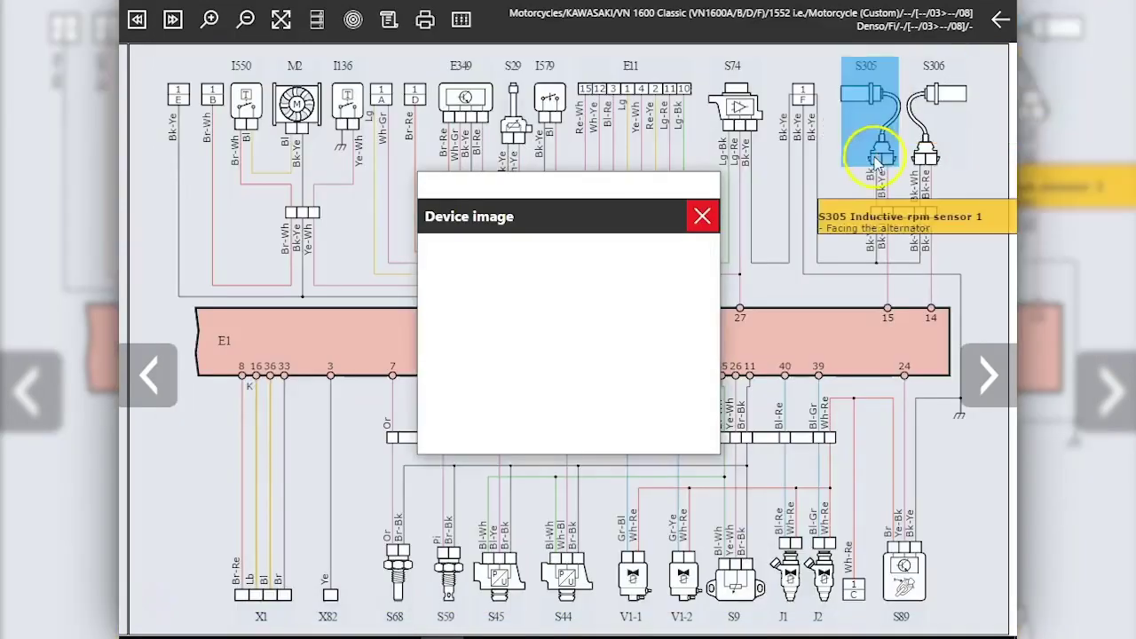
{"action": "left_click", "coordinate": [702, 218]}
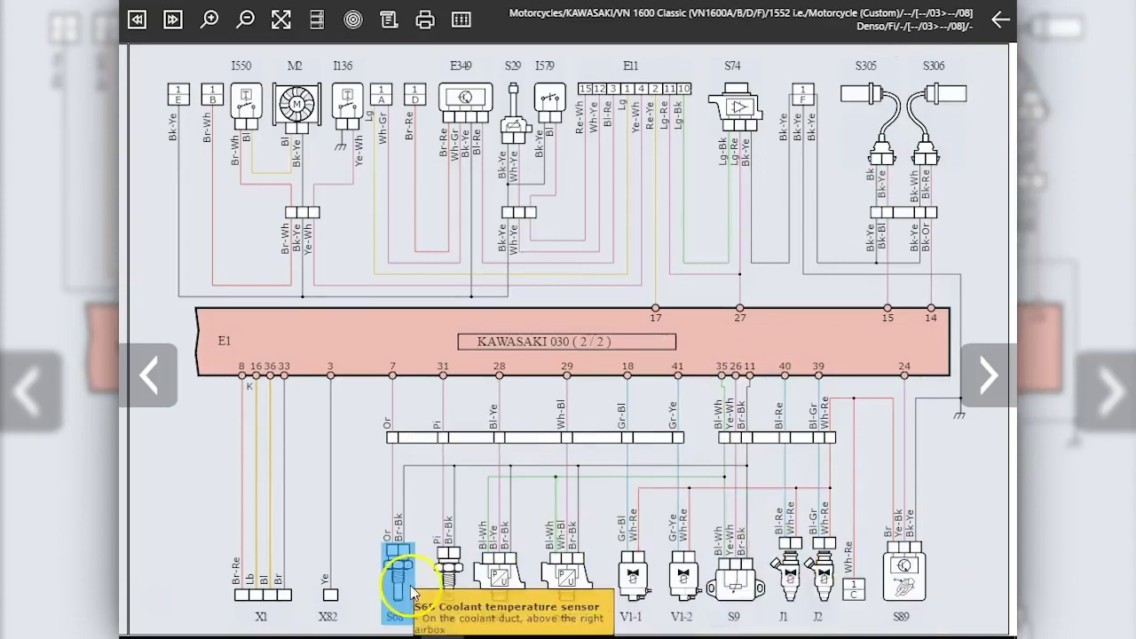
- View the intake air temperature sensor's photo and device cards, then return to the documentation list
{"action": "left_click", "coordinate": [451, 591]}
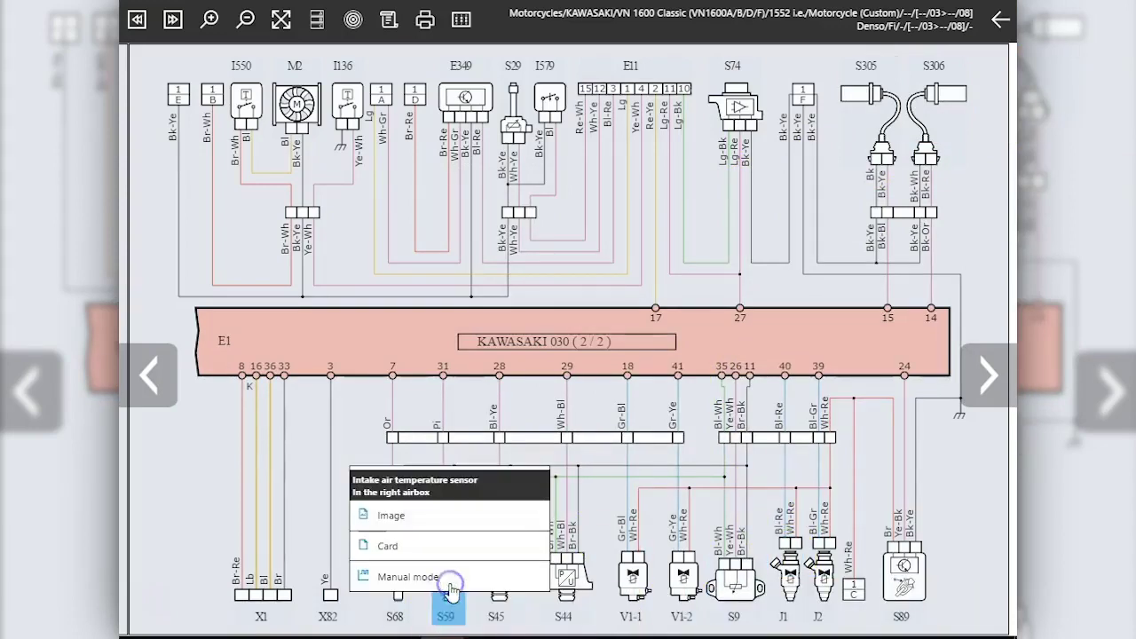
{"action": "left_click", "coordinate": [489, 515]}
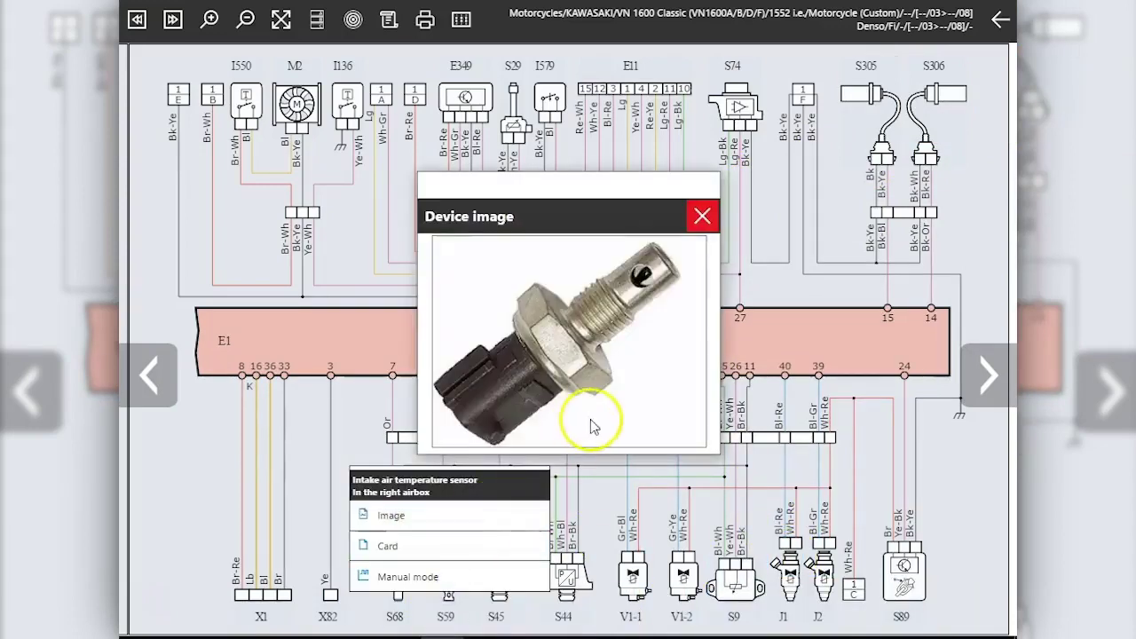
{"action": "left_click", "coordinate": [497, 543]}
{"action": "left_click", "coordinate": [1000, 20]}
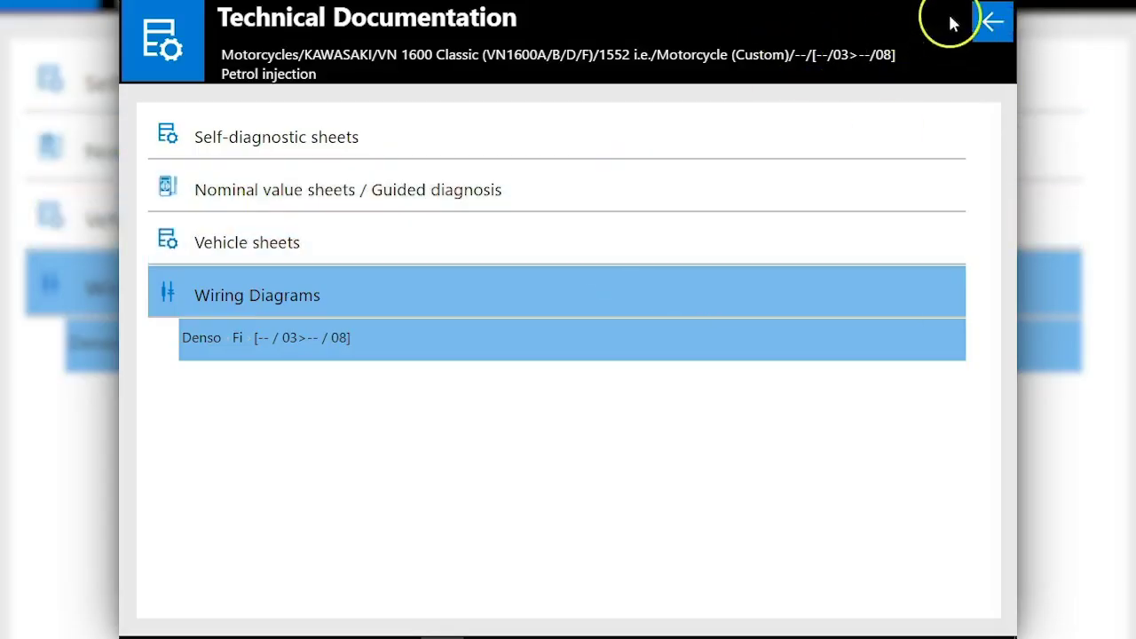
- Go back from Technical Documentation to the Self-diagnosis ECU INFO page showing the ECU serial number
{"action": "left_click", "coordinate": [980, 31]}
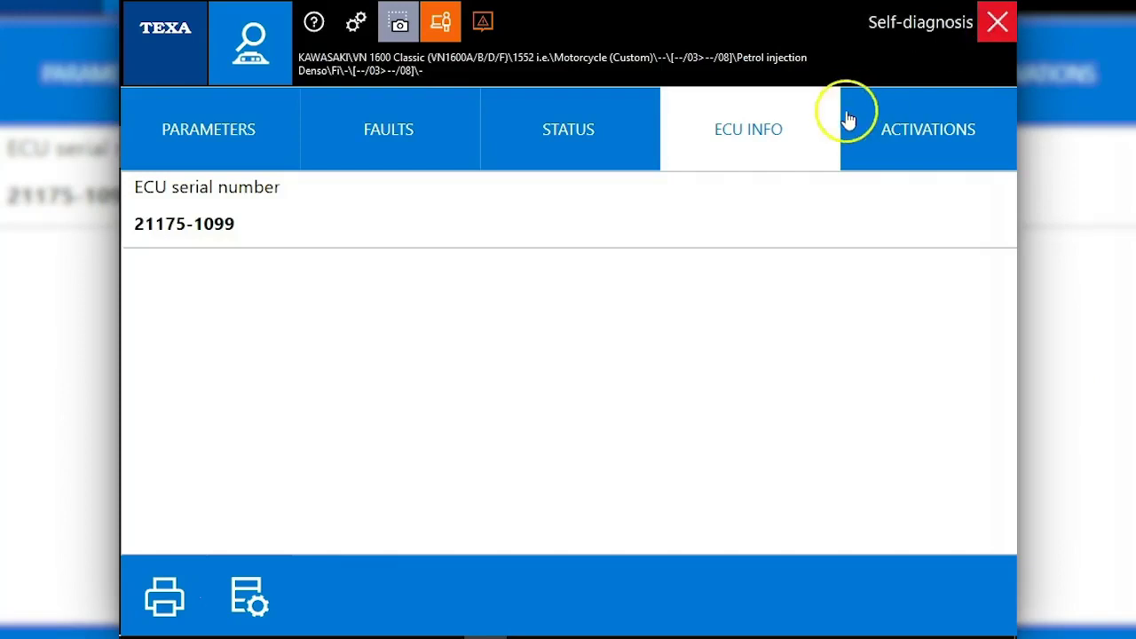